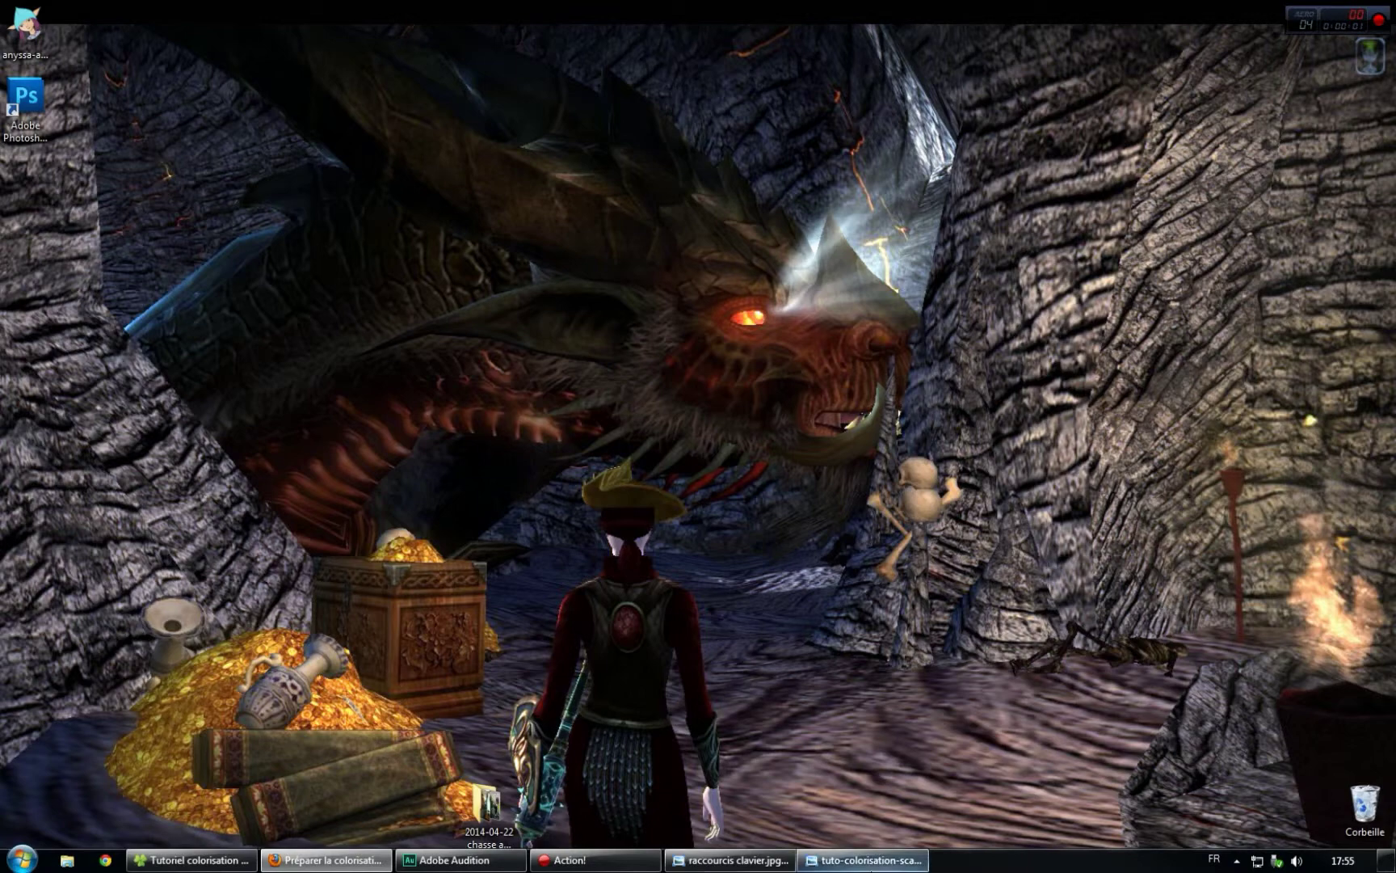
# Bring the tuto-colorisation-scans2.jpg photo of the scanned sketch sheets forward in Photo Viewer
pyautogui.click(836, 863)
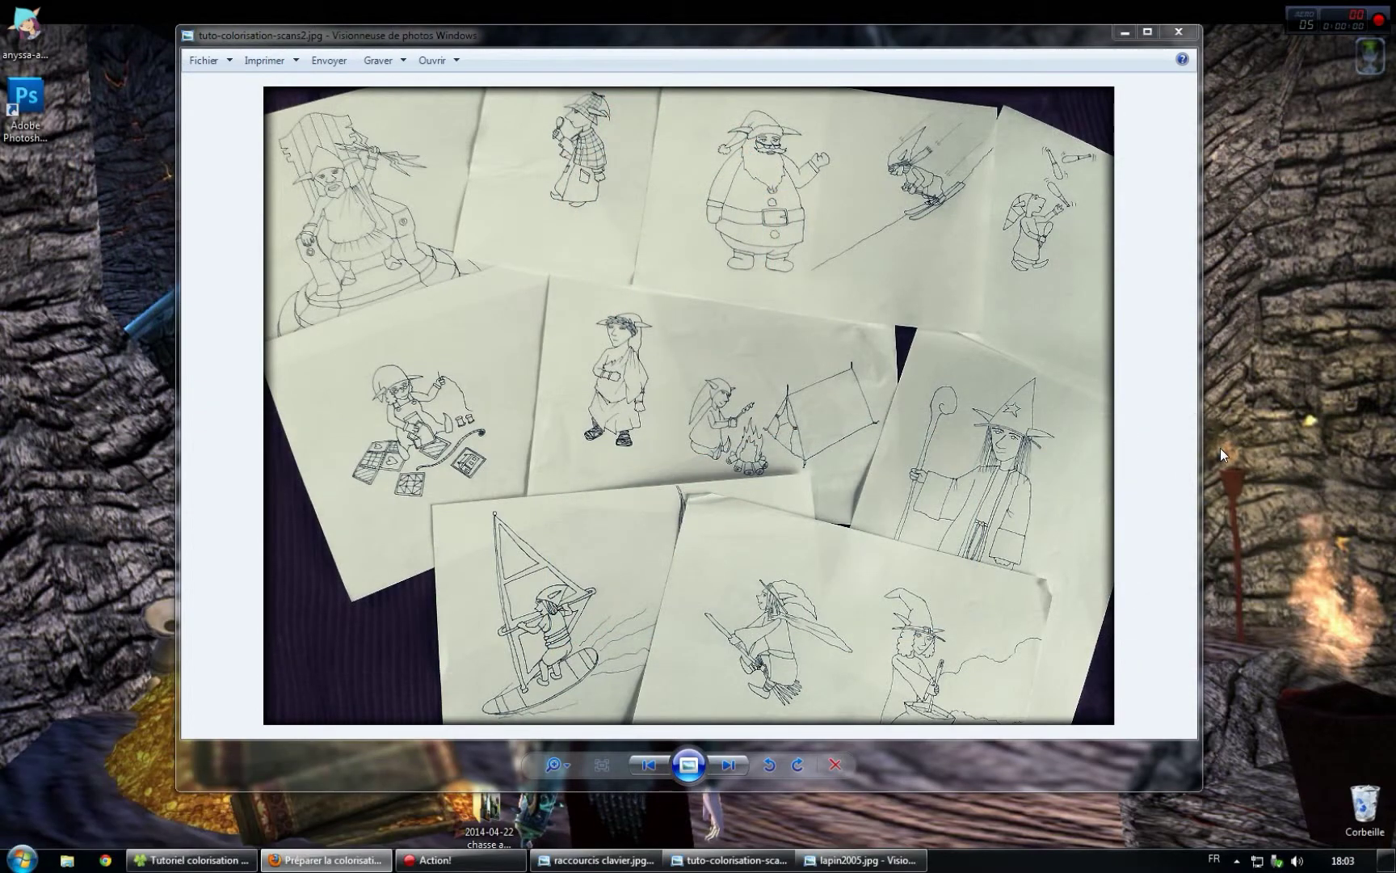
# Bring the lapin2005.jpg rabbit photo forward and widen its viewer window
pyautogui.click(837, 863)
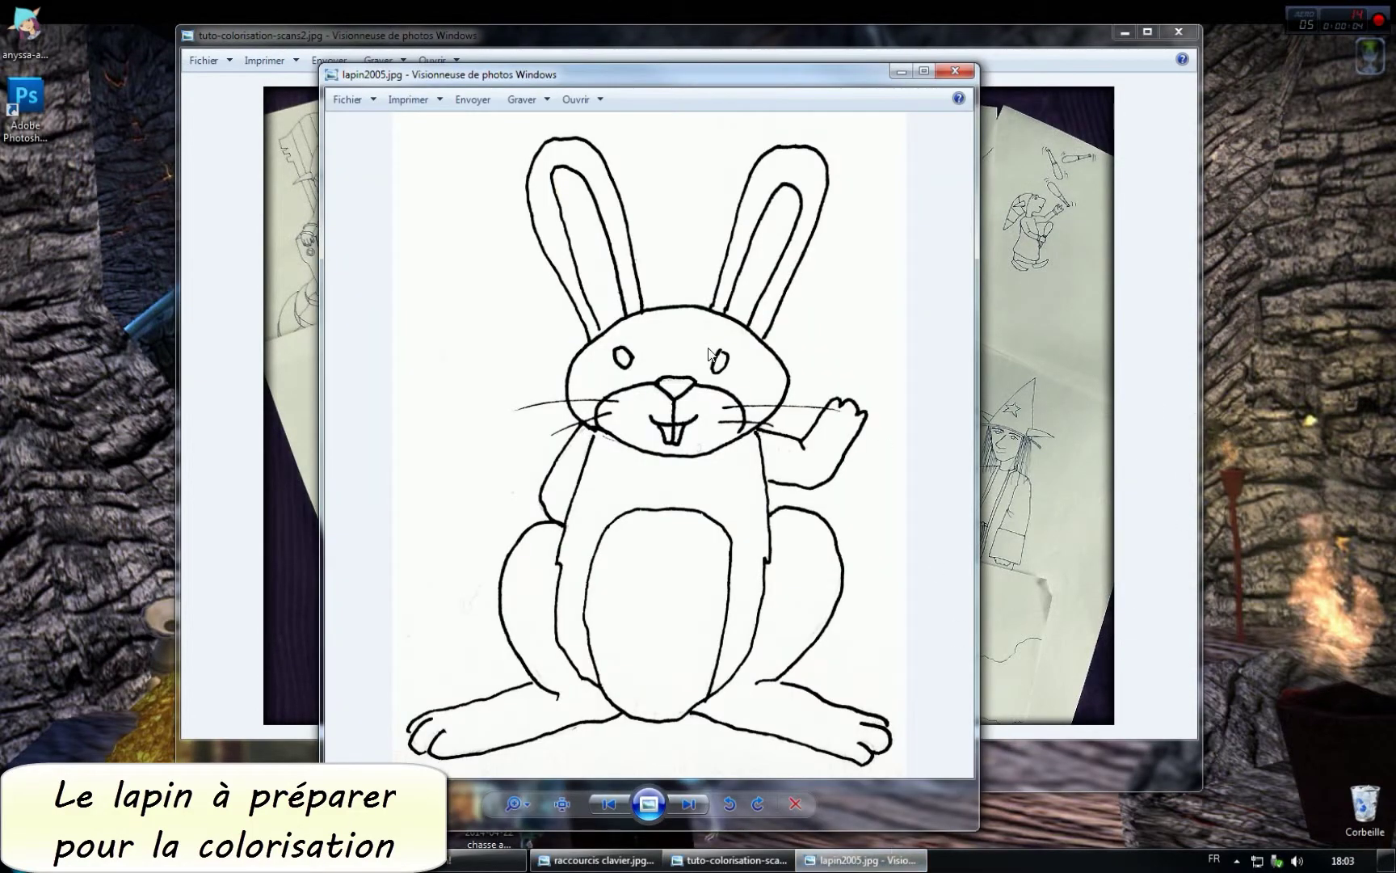
pyautogui.moveTo(637, 75); pyautogui.dragTo(634, 28)
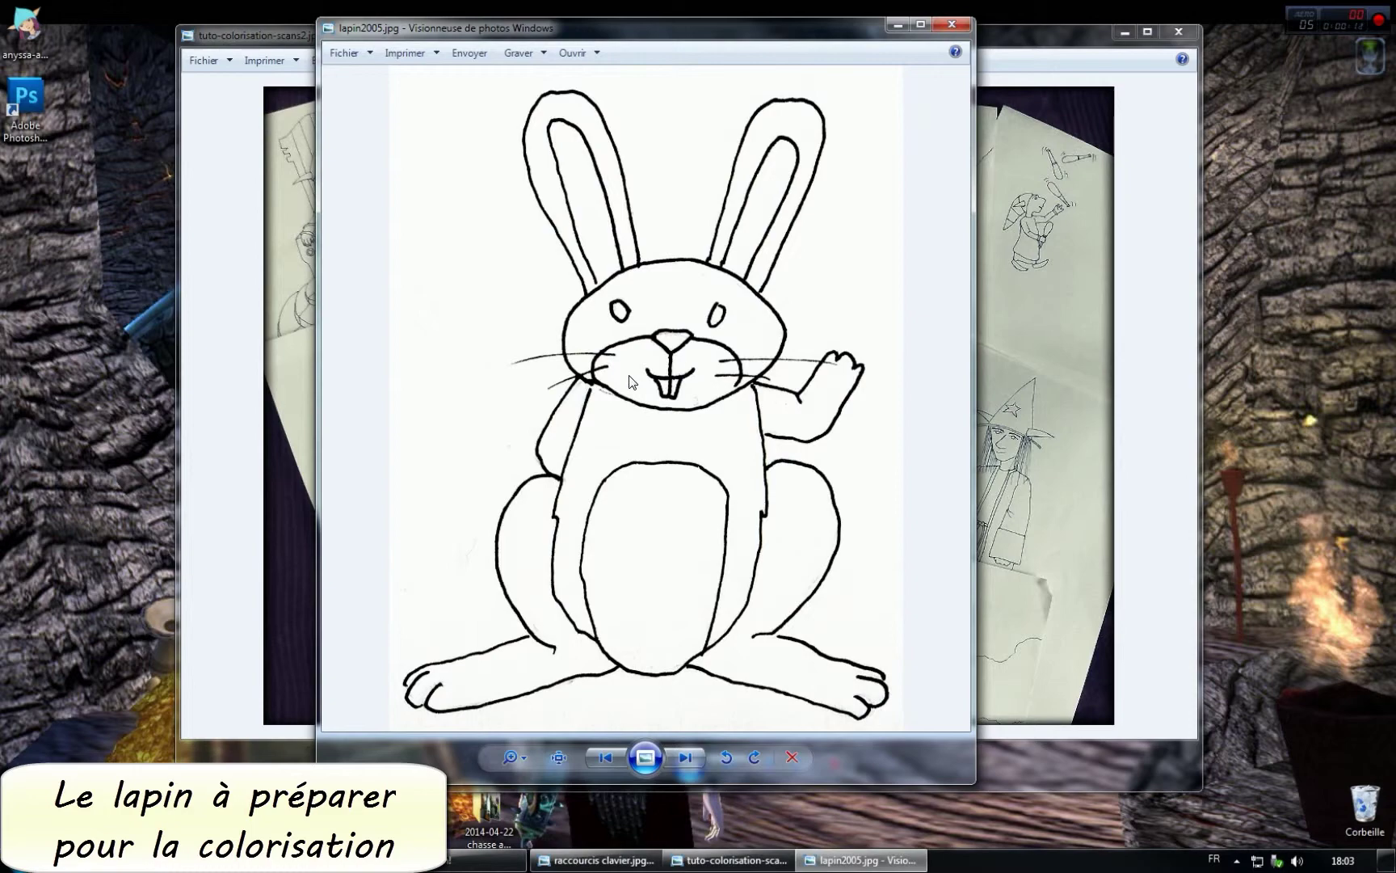
pyautogui.scroll(3, 610, 349)
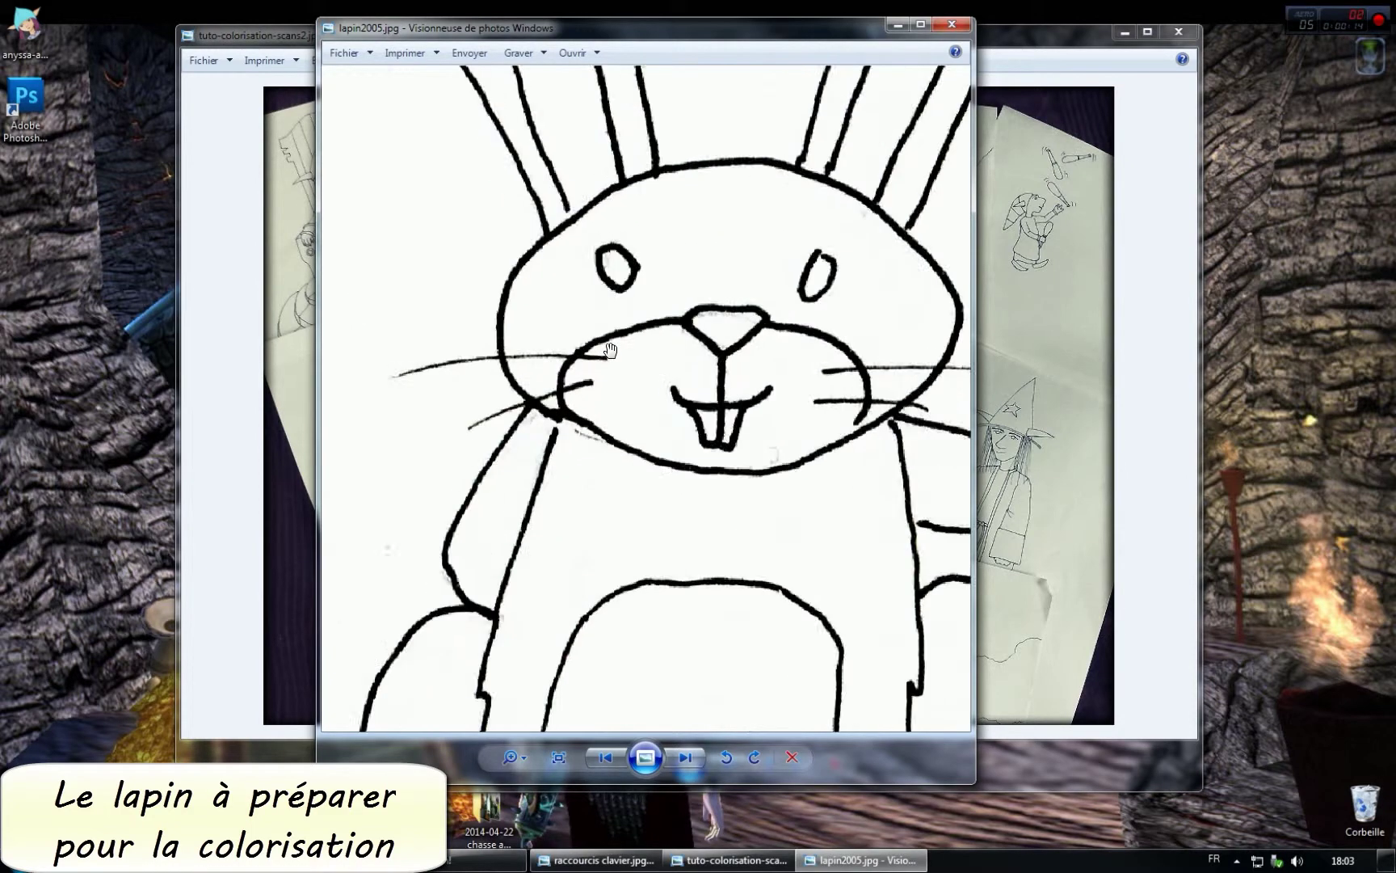
pyautogui.moveTo(974, 356); pyautogui.dragTo(1272, 345)
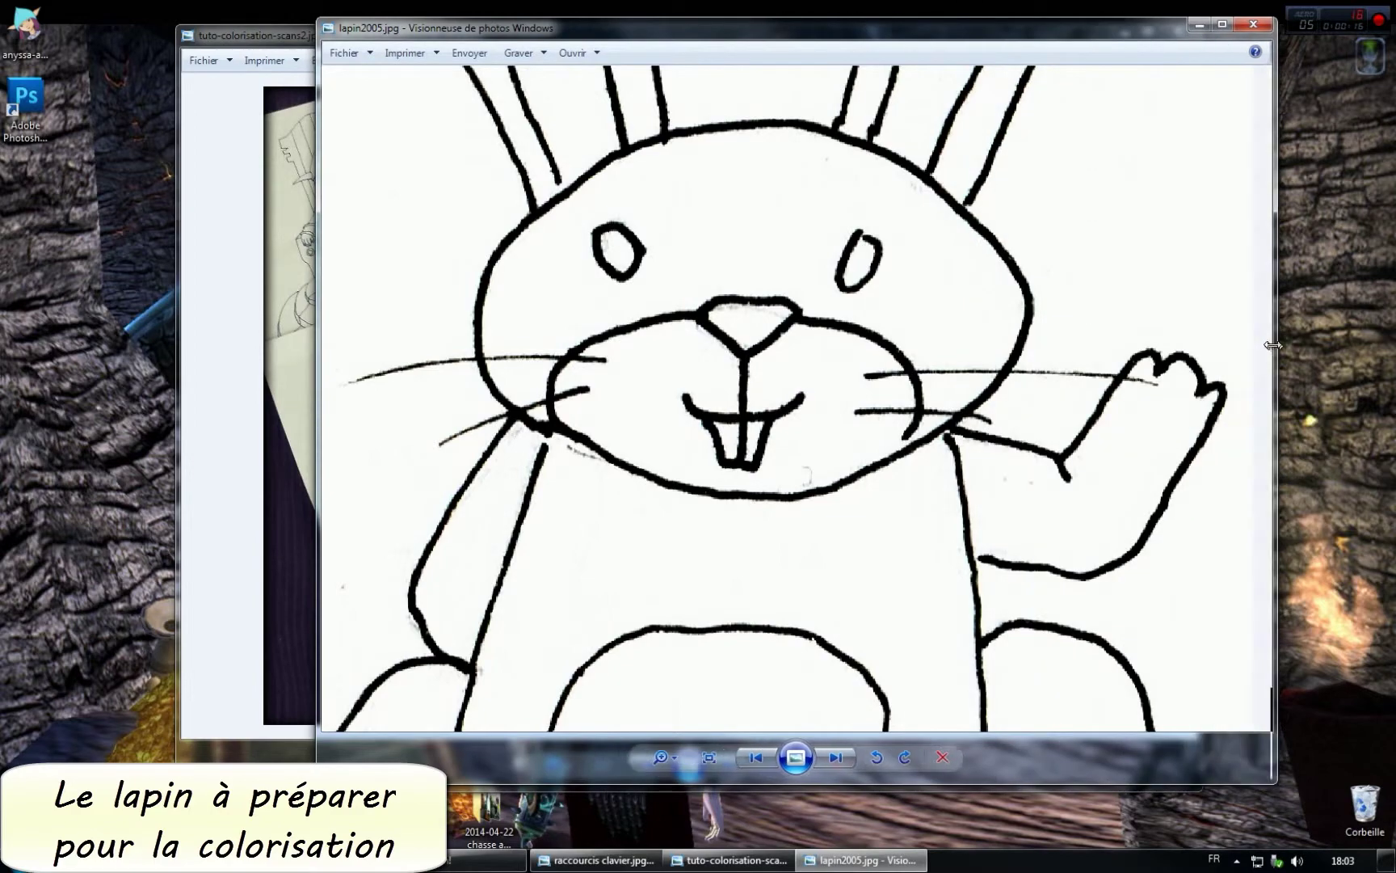
pyautogui.moveTo(319, 413); pyautogui.dragTo(115, 430)
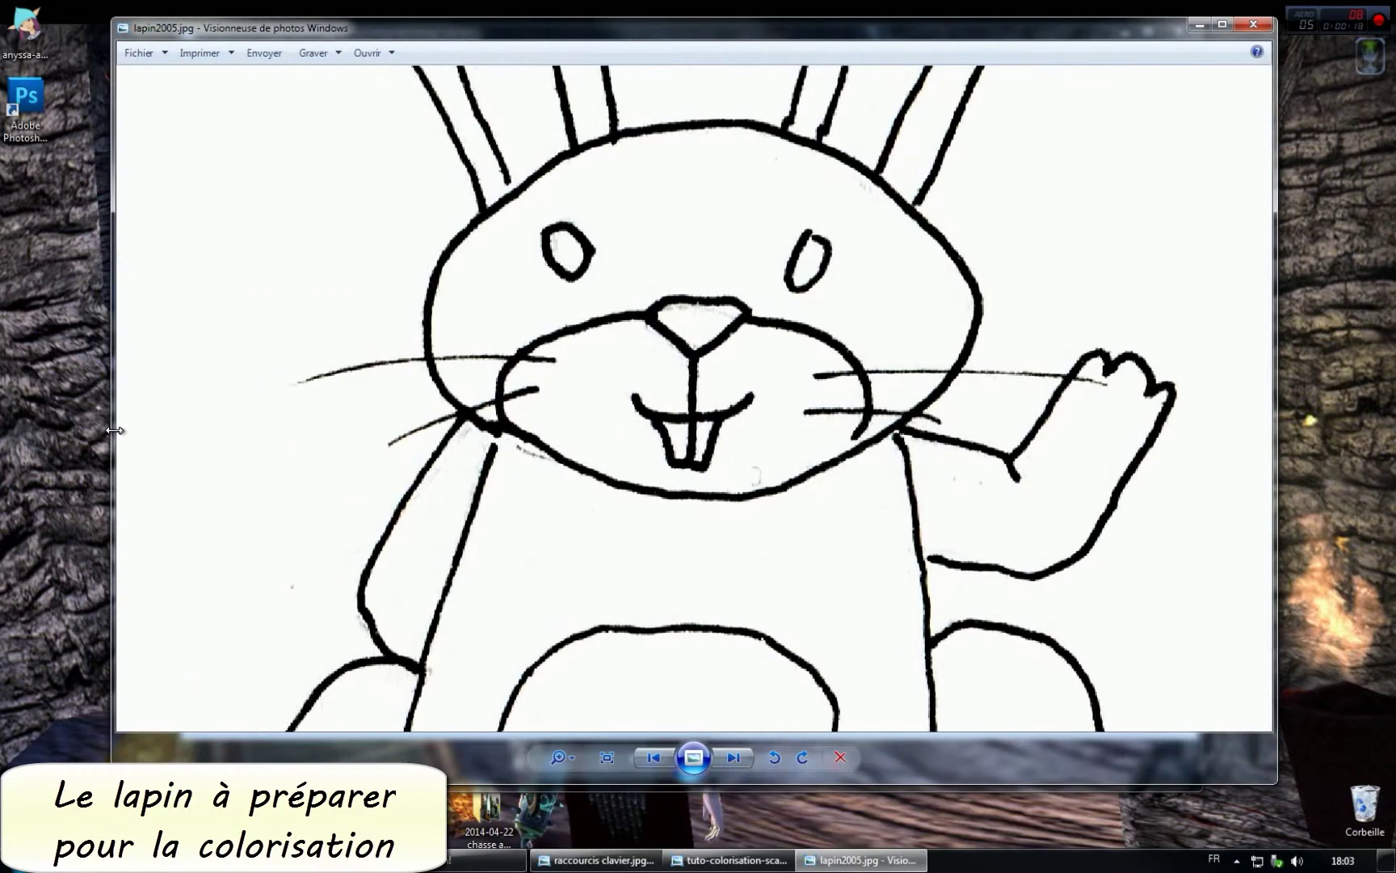
# Zoom and pan over the rabbit from feet to face checking for stray marks, then close the viewer
pyautogui.scroll(2, 779, 433)
pyautogui.scroll(-3, 779, 430)
pyautogui.scroll(-1, 779, 430)
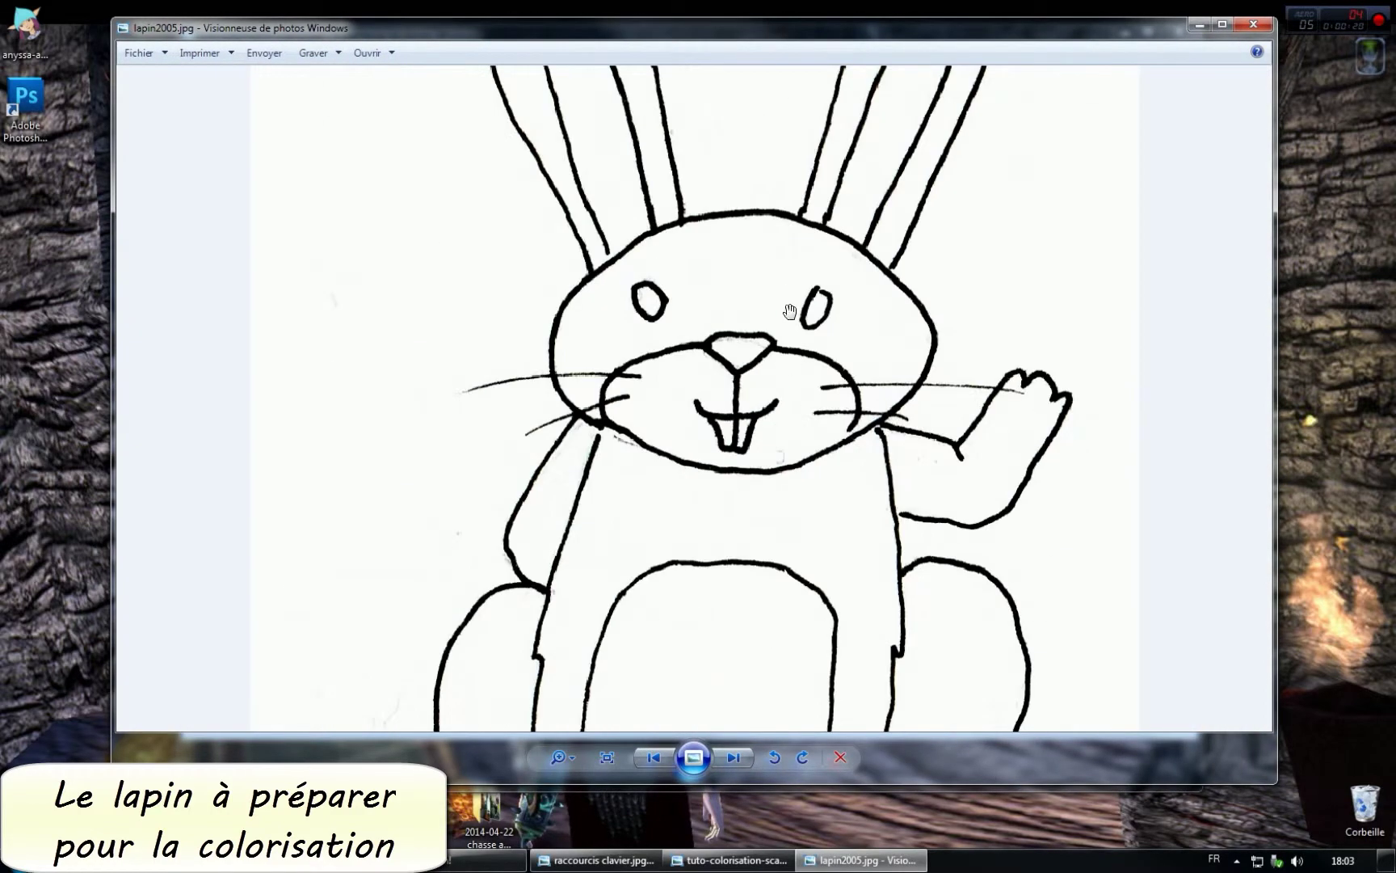
pyautogui.moveTo(789, 311)
pyautogui.mouseDown()
pyautogui.moveTo(740, 327)
pyautogui.moveTo(738, 299)
pyautogui.mouseUp()
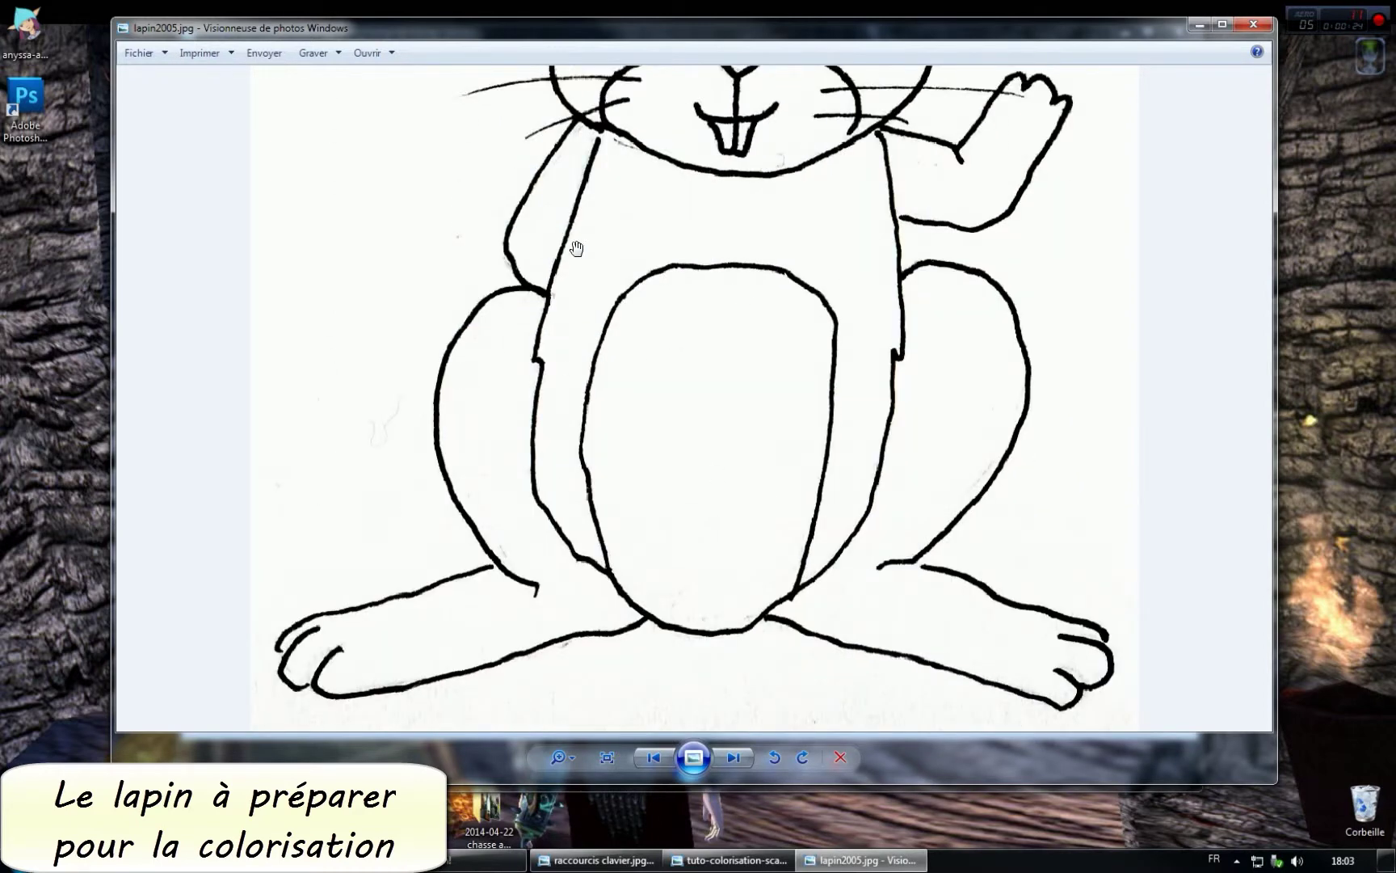
pyautogui.moveTo(576, 248)
pyautogui.mouseDown()
pyautogui.moveTo(757, 425)
pyautogui.moveTo(731, 348)
pyautogui.mouseUp()
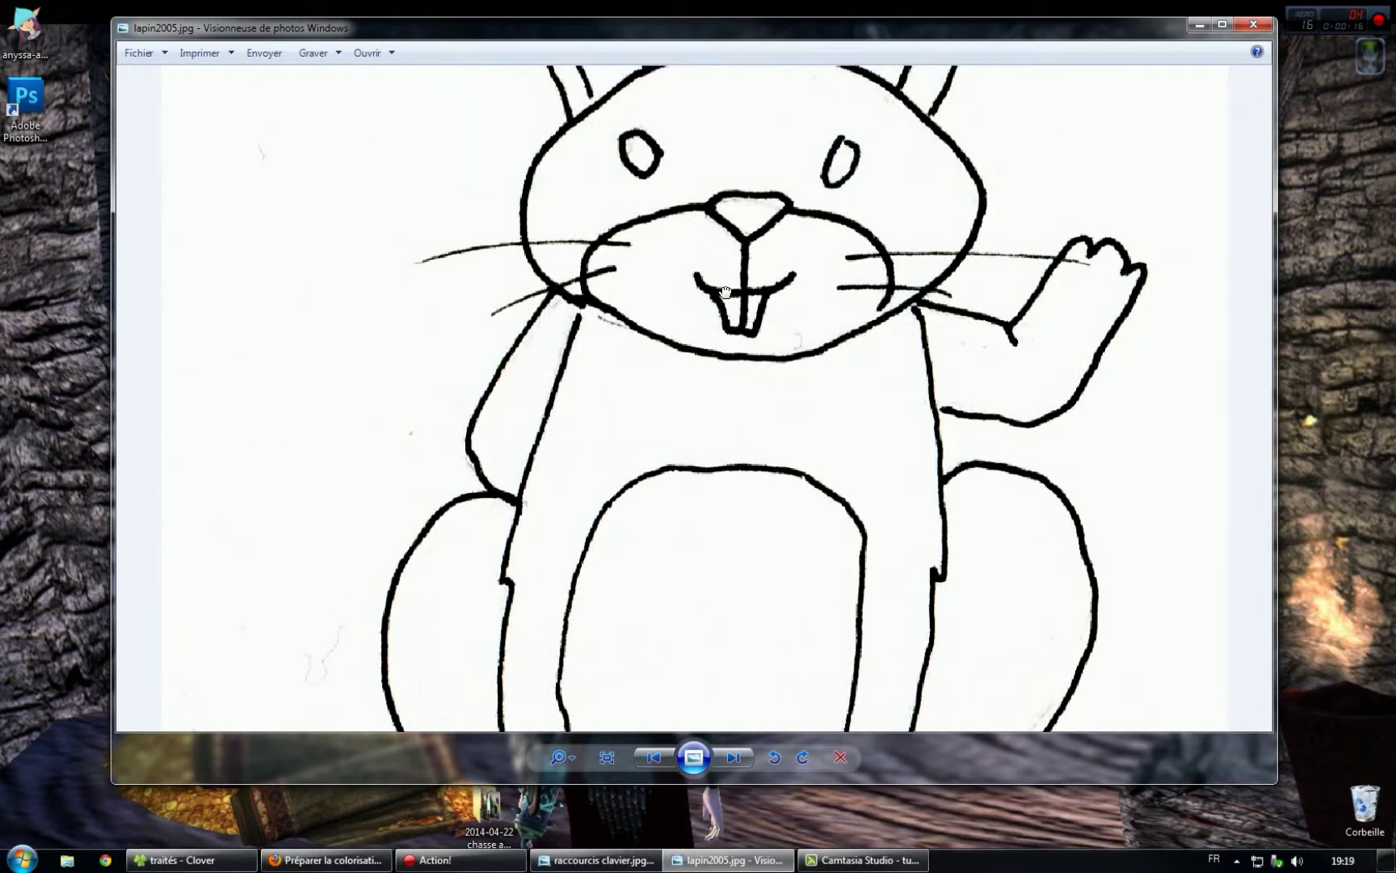
pyautogui.moveTo(723, 289); pyautogui.dragTo(724, 339)
pyautogui.scroll(3, 739, 356)
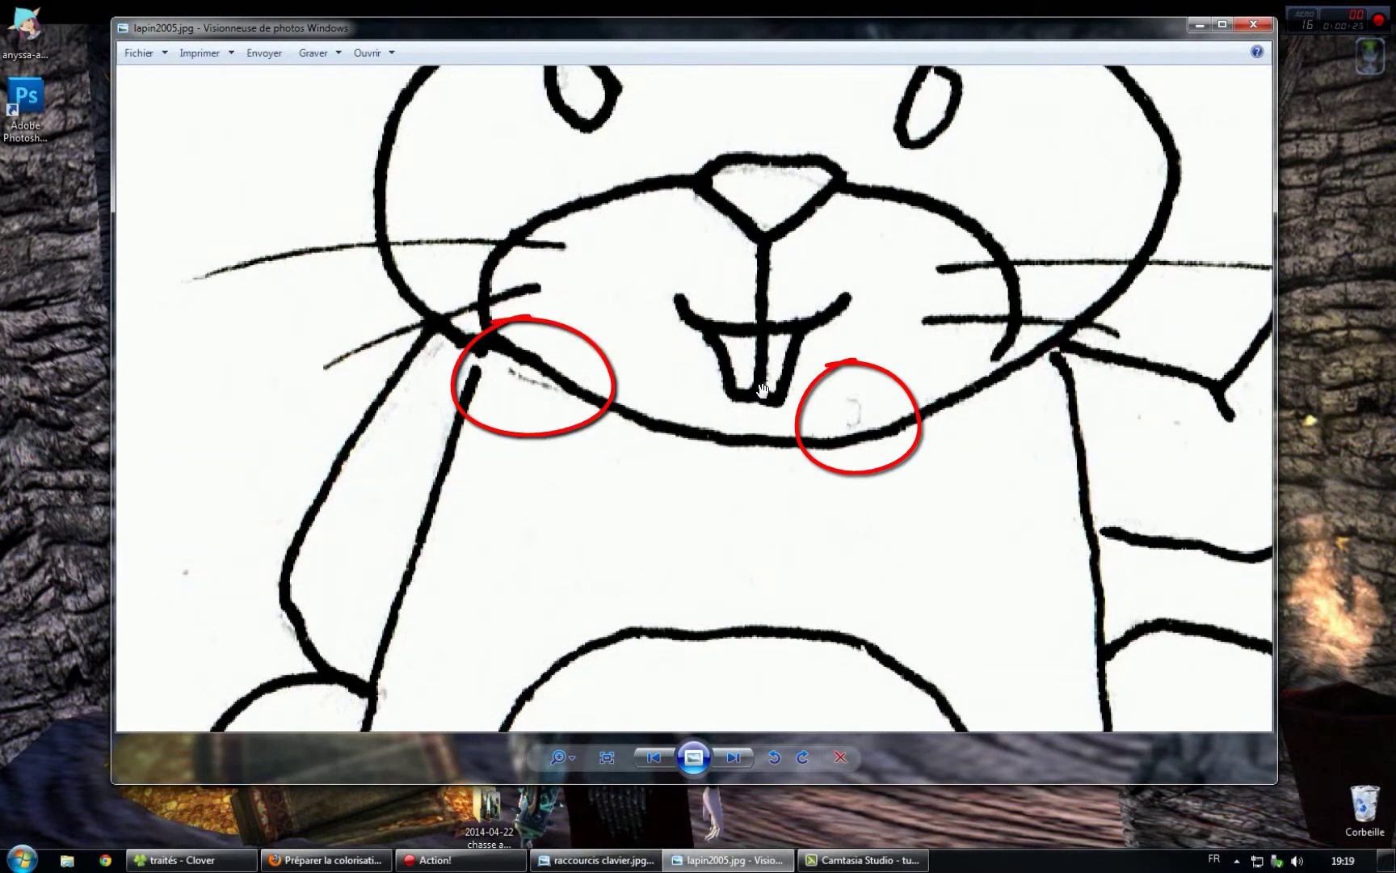
pyautogui.scroll(-3, 760, 391)
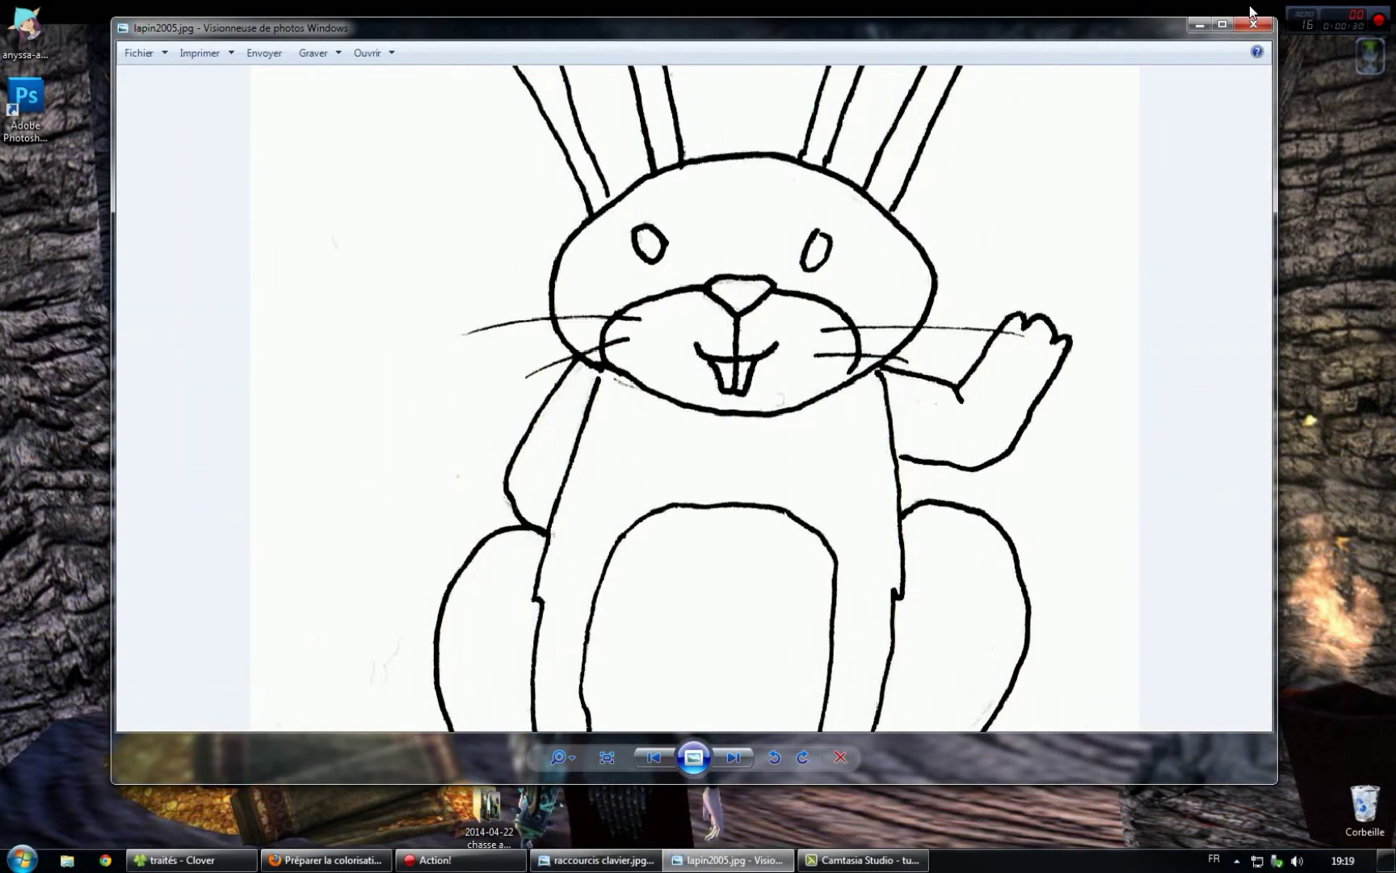
pyautogui.click(1253, 24)
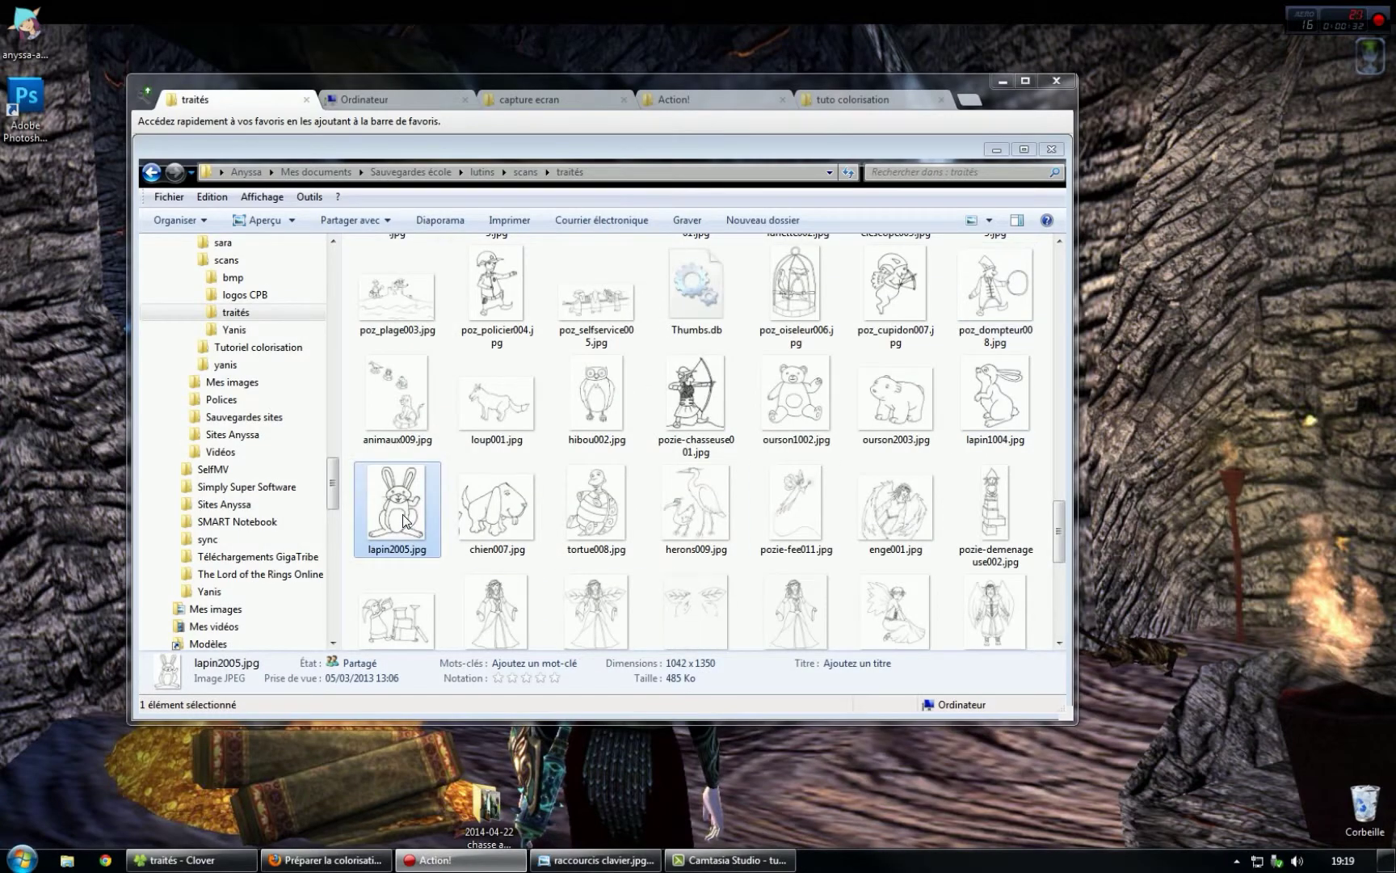
# Open lapin2005.jpg in Adobe Photoshop CS5 via Ouvrir avec
pyautogui.rightClick(404, 520)
pyautogui.moveTo(175, 233)
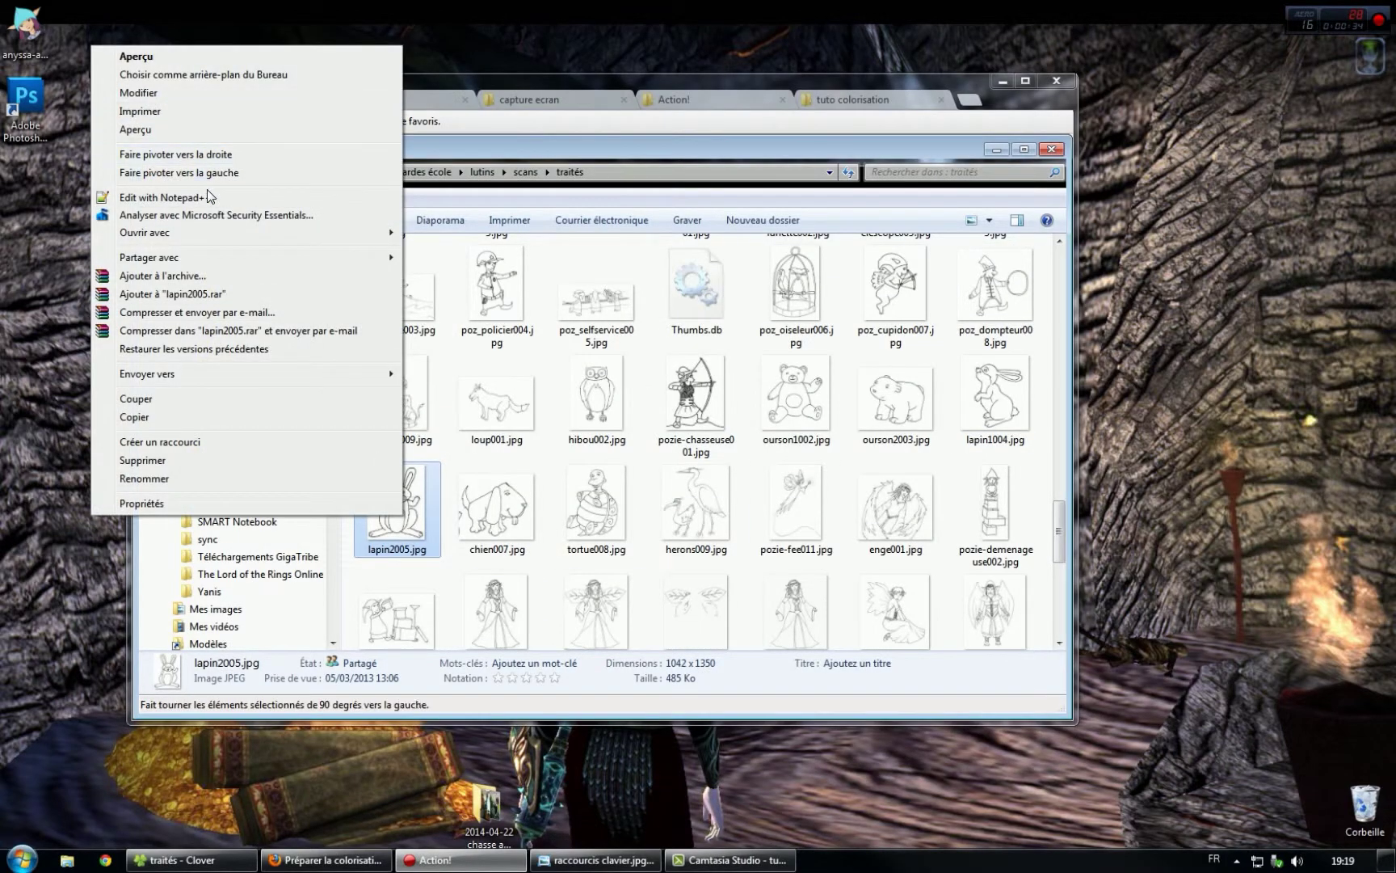
pyautogui.click(462, 233)
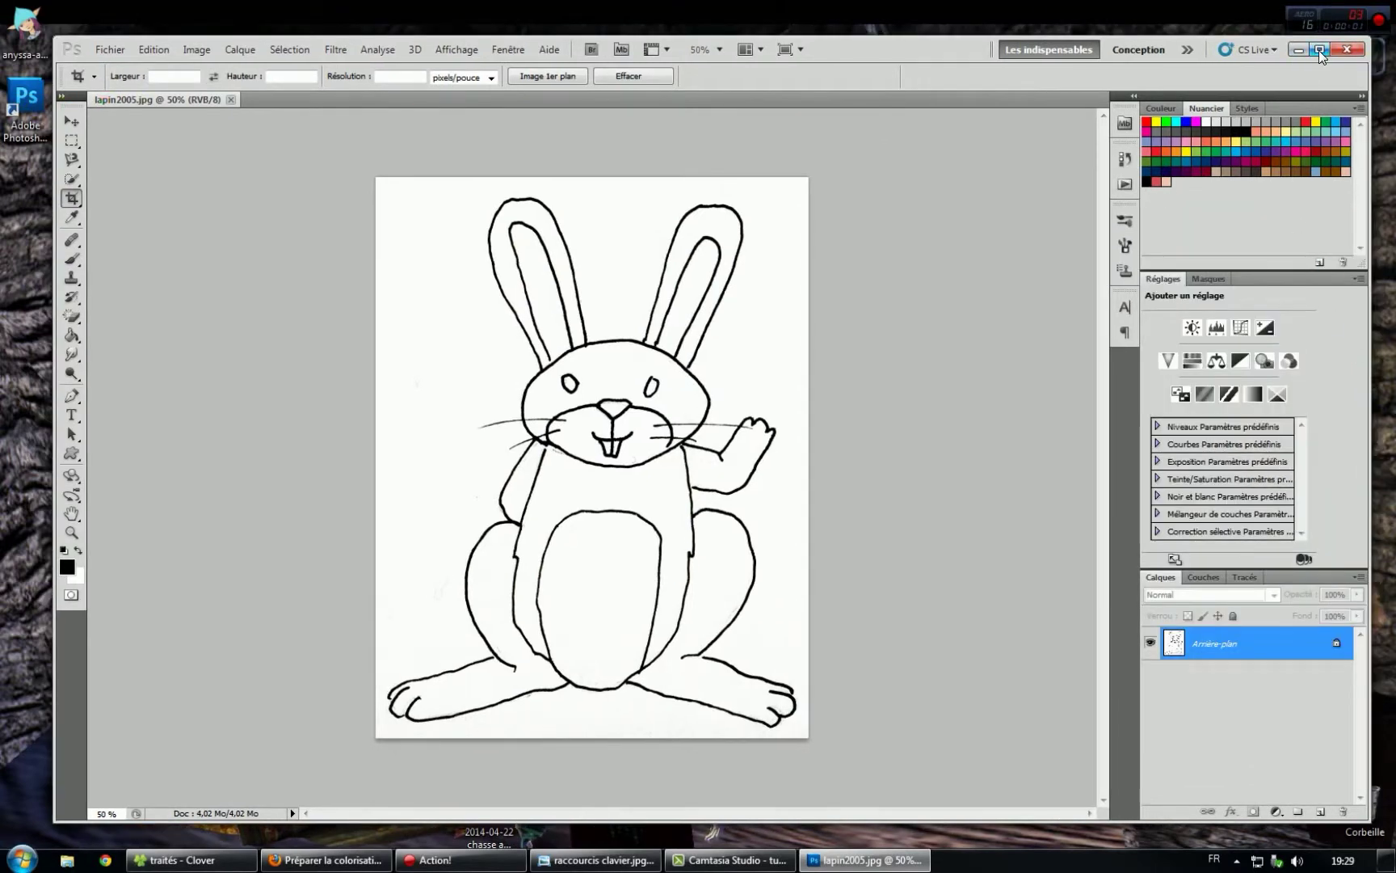
# Maximize Photoshop and convert the rabbit drawing to Niveaux de gris mode
pyautogui.click(1319, 50)
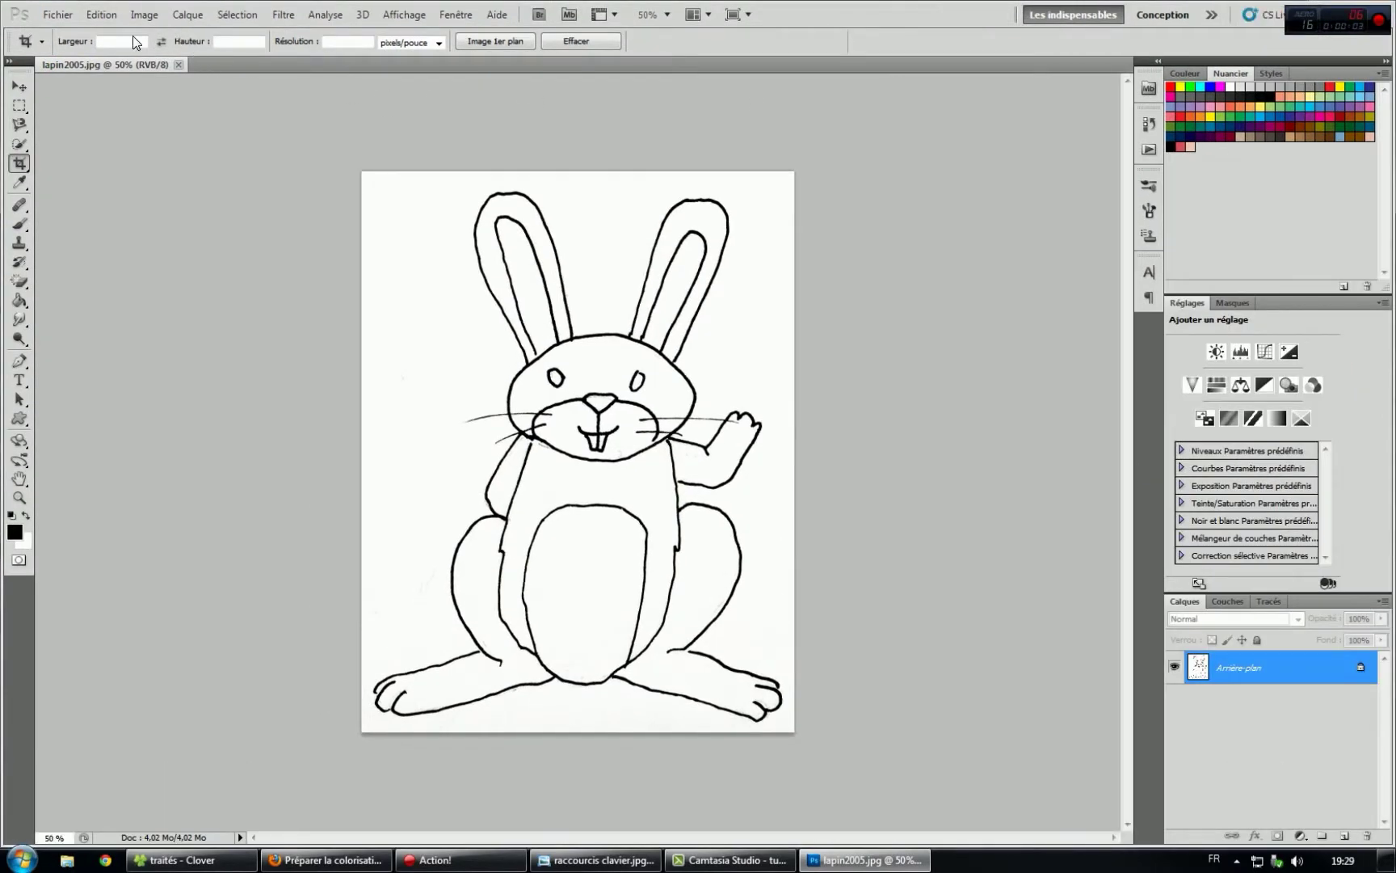
pyautogui.click(143, 14)
pyautogui.moveTo(155, 33)
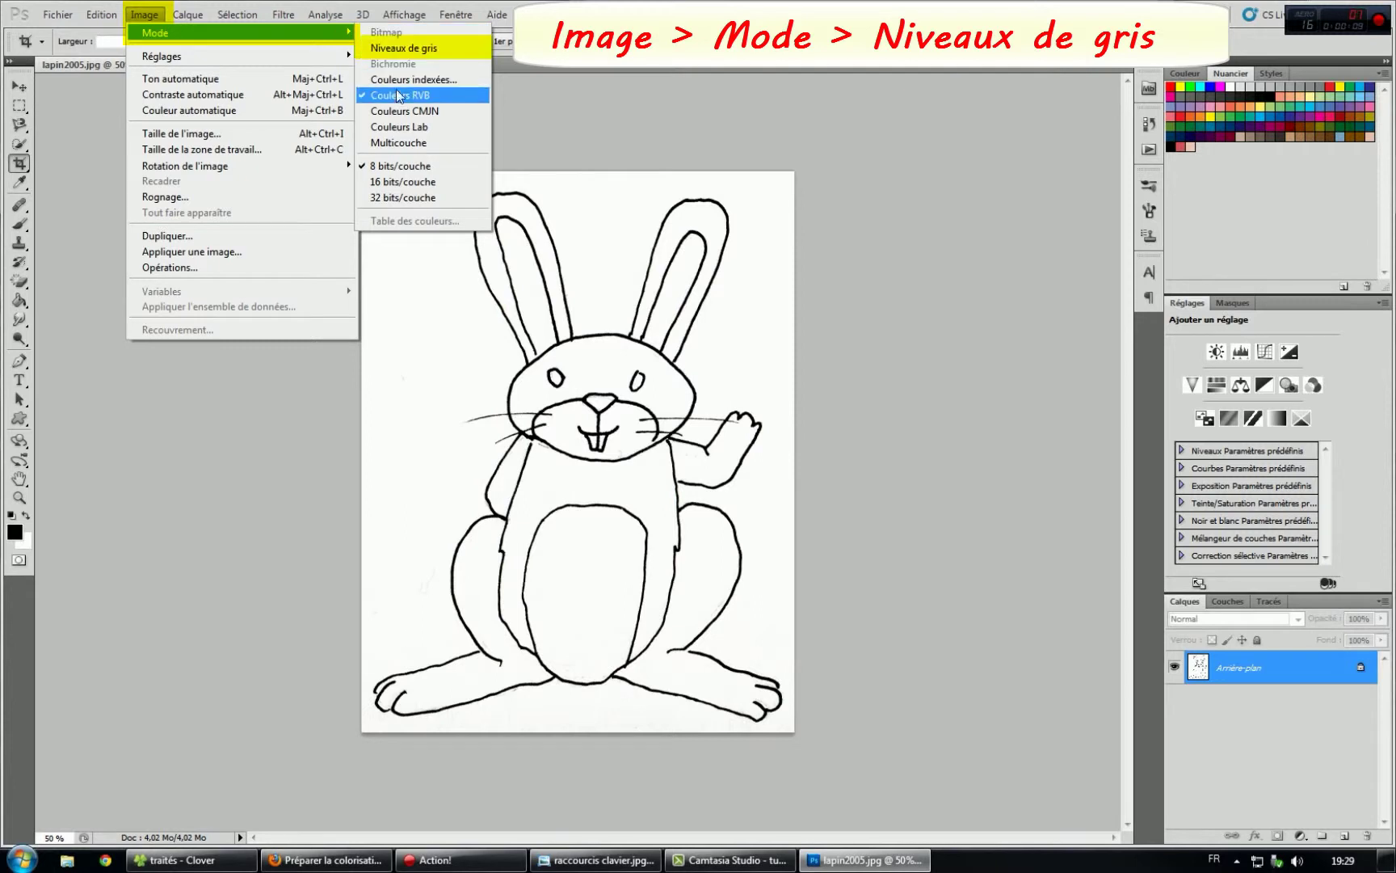
pyautogui.click(400, 49)
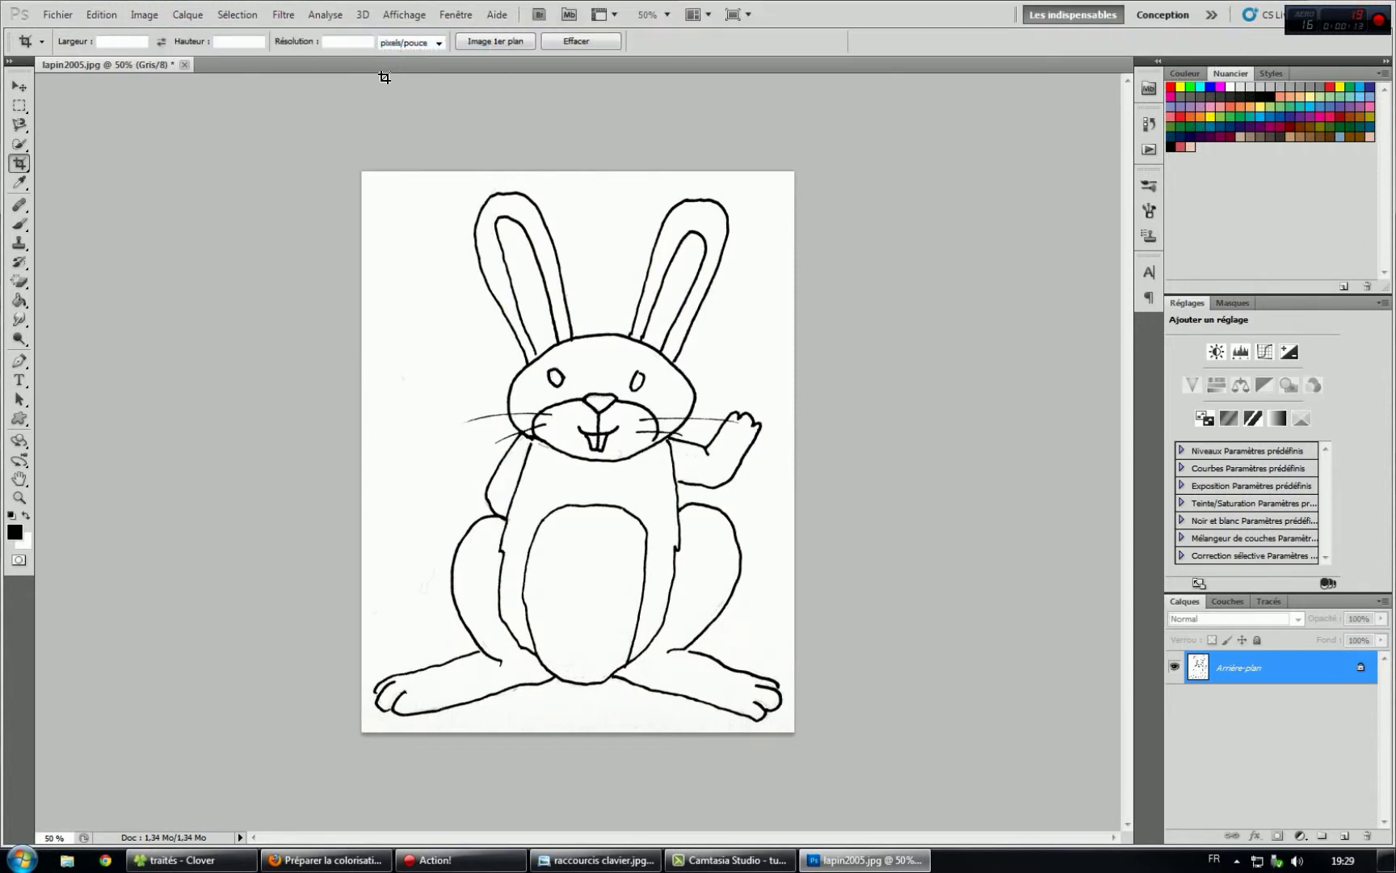
pyautogui.click(146, 16)
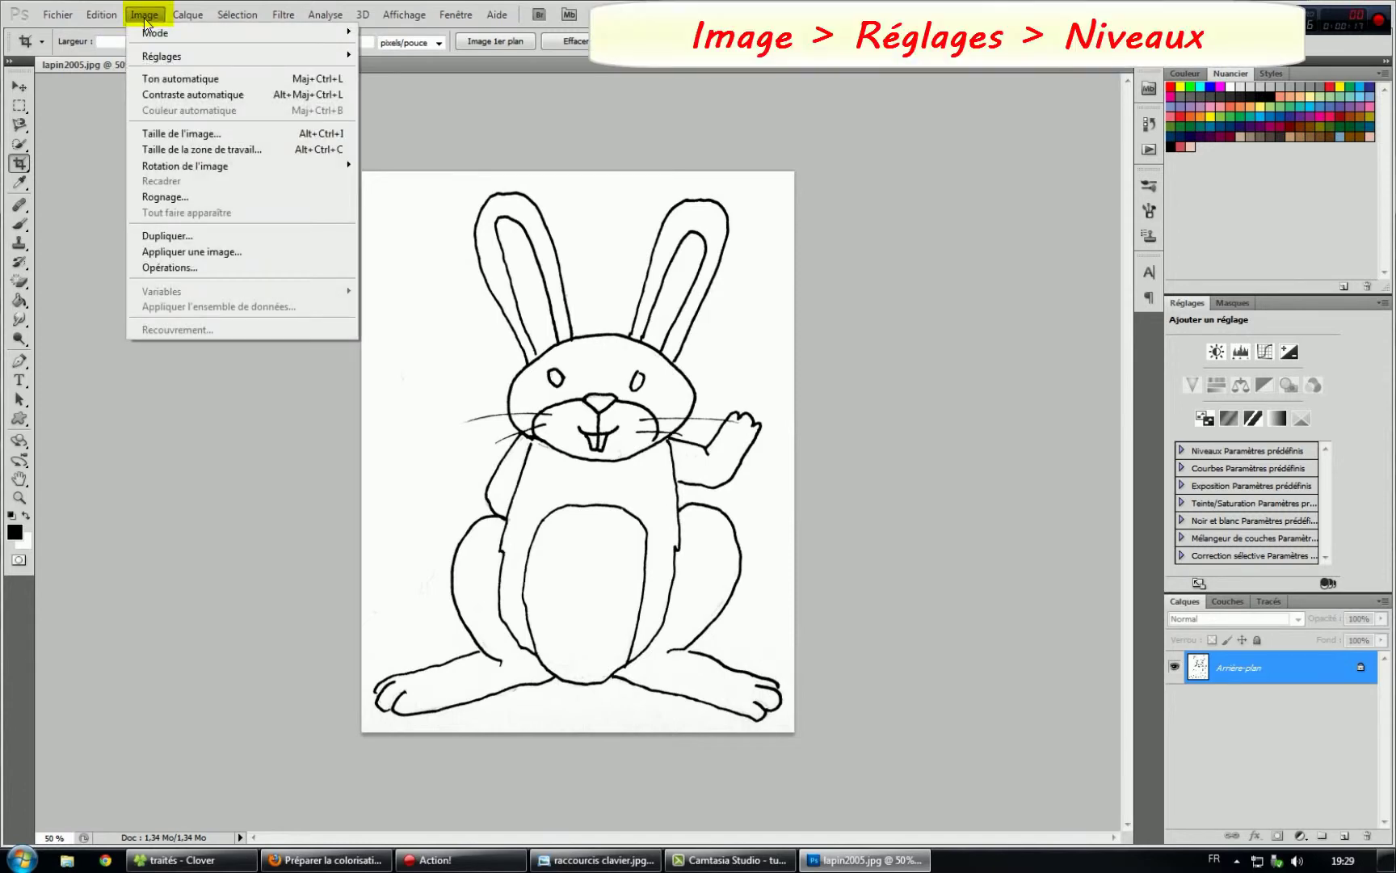
pyautogui.moveTo(162, 56)
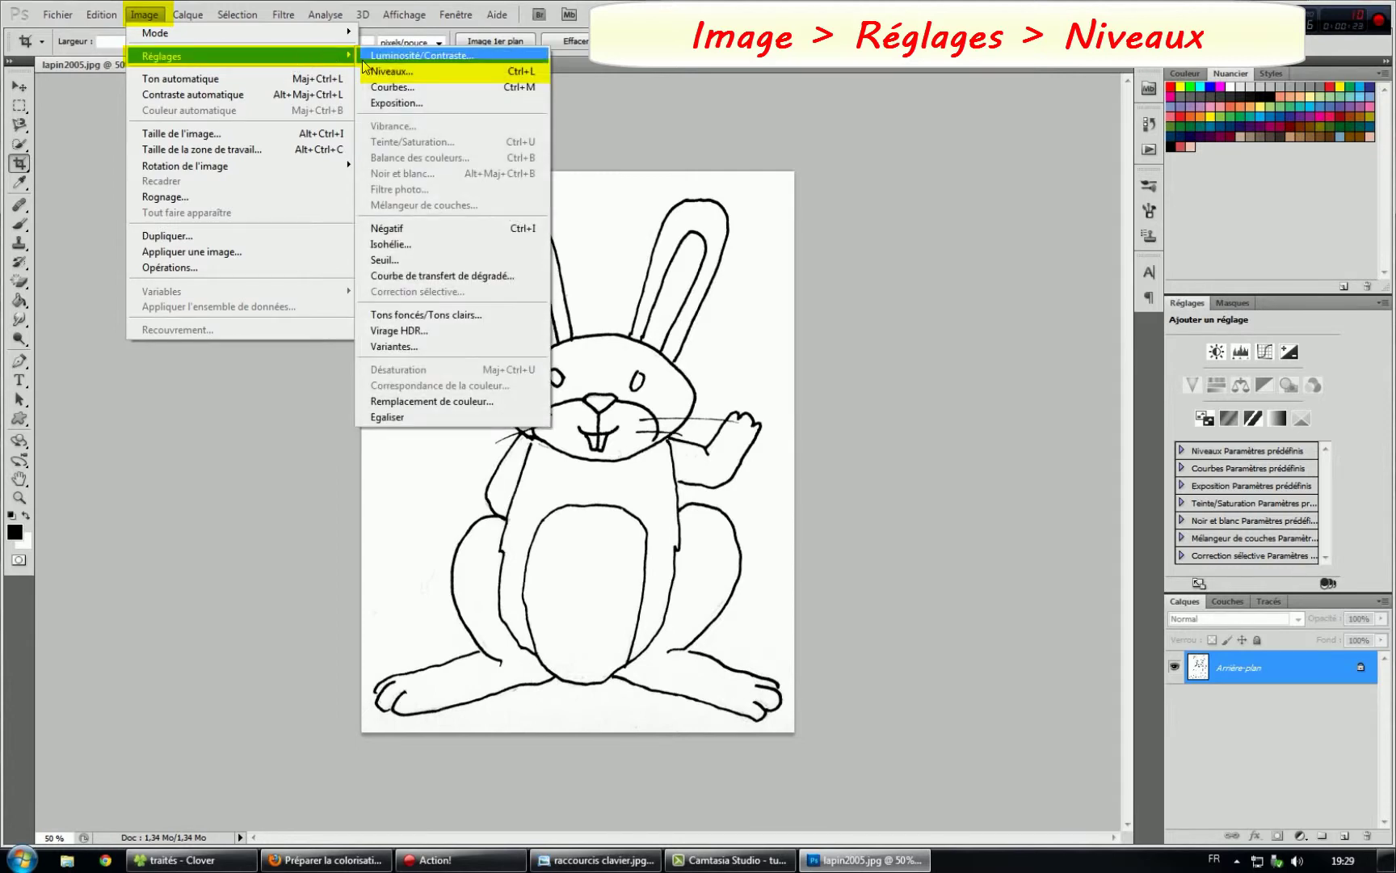
# Apply Niveaux (Levels) with input black 100 and input white 200
pyautogui.click(381, 76)
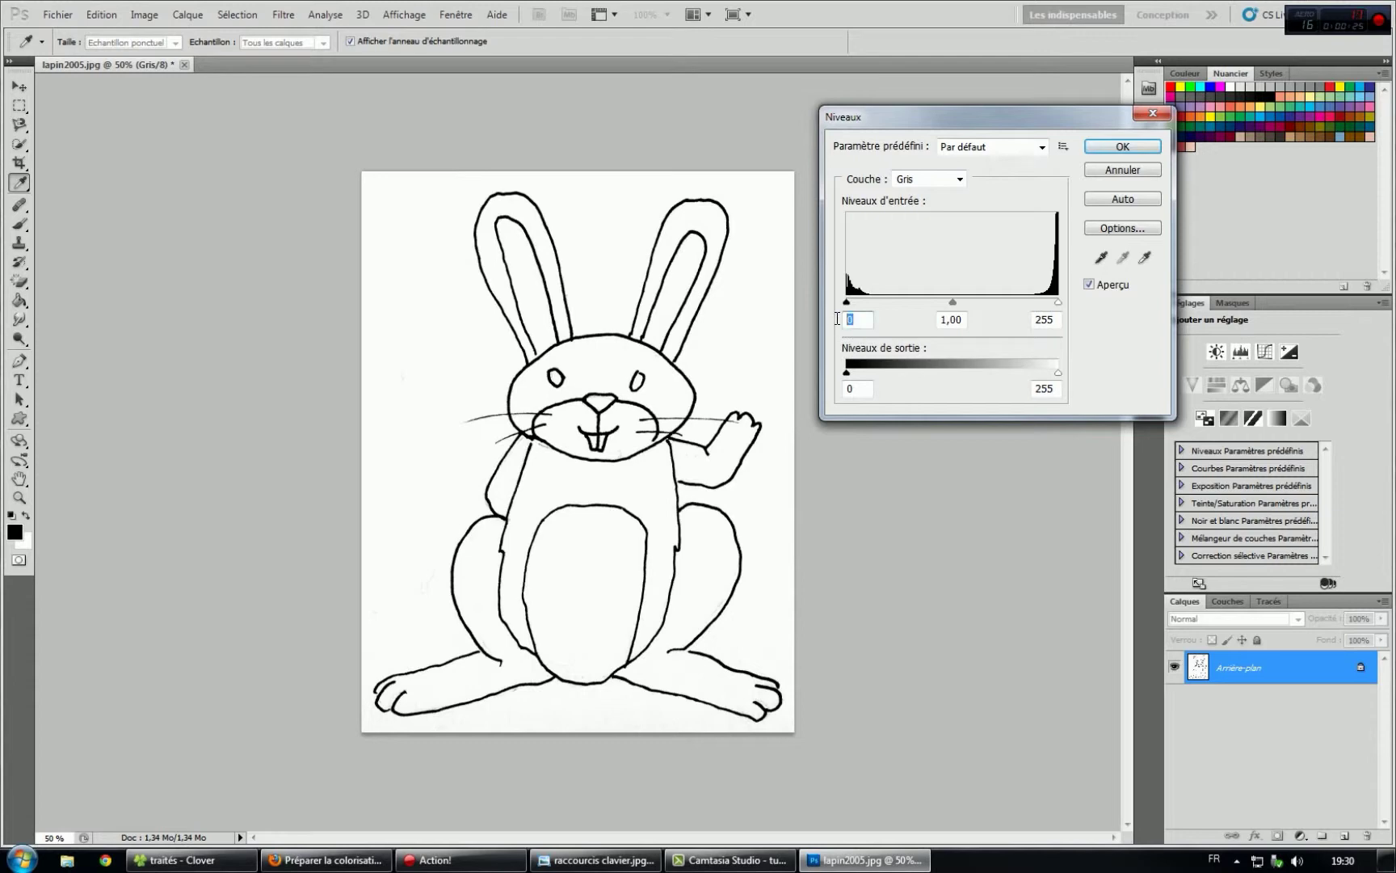
pyautogui.write('10')
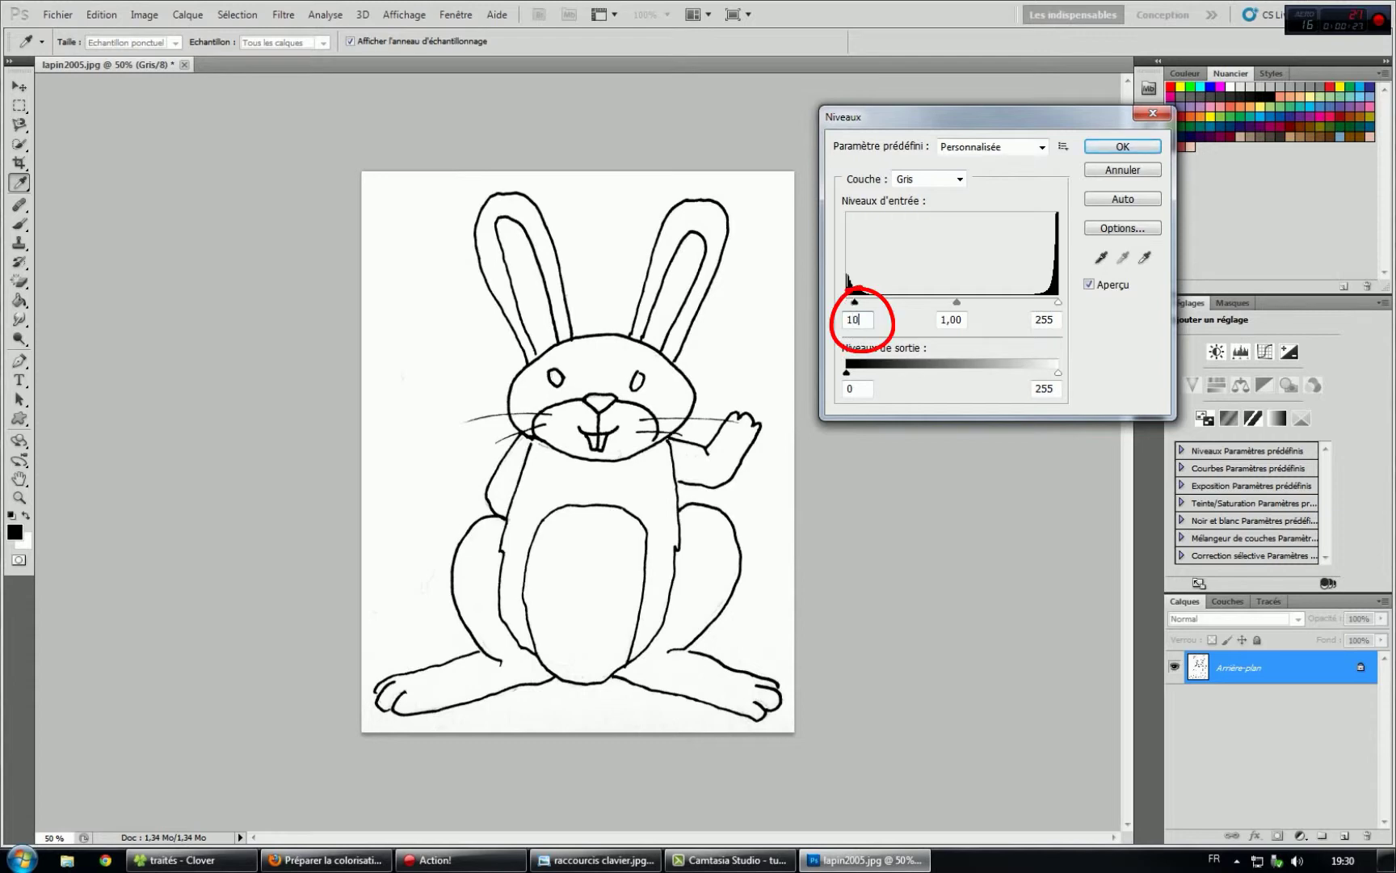
pyautogui.write('0')
pyautogui.doubleClick(1046, 319)
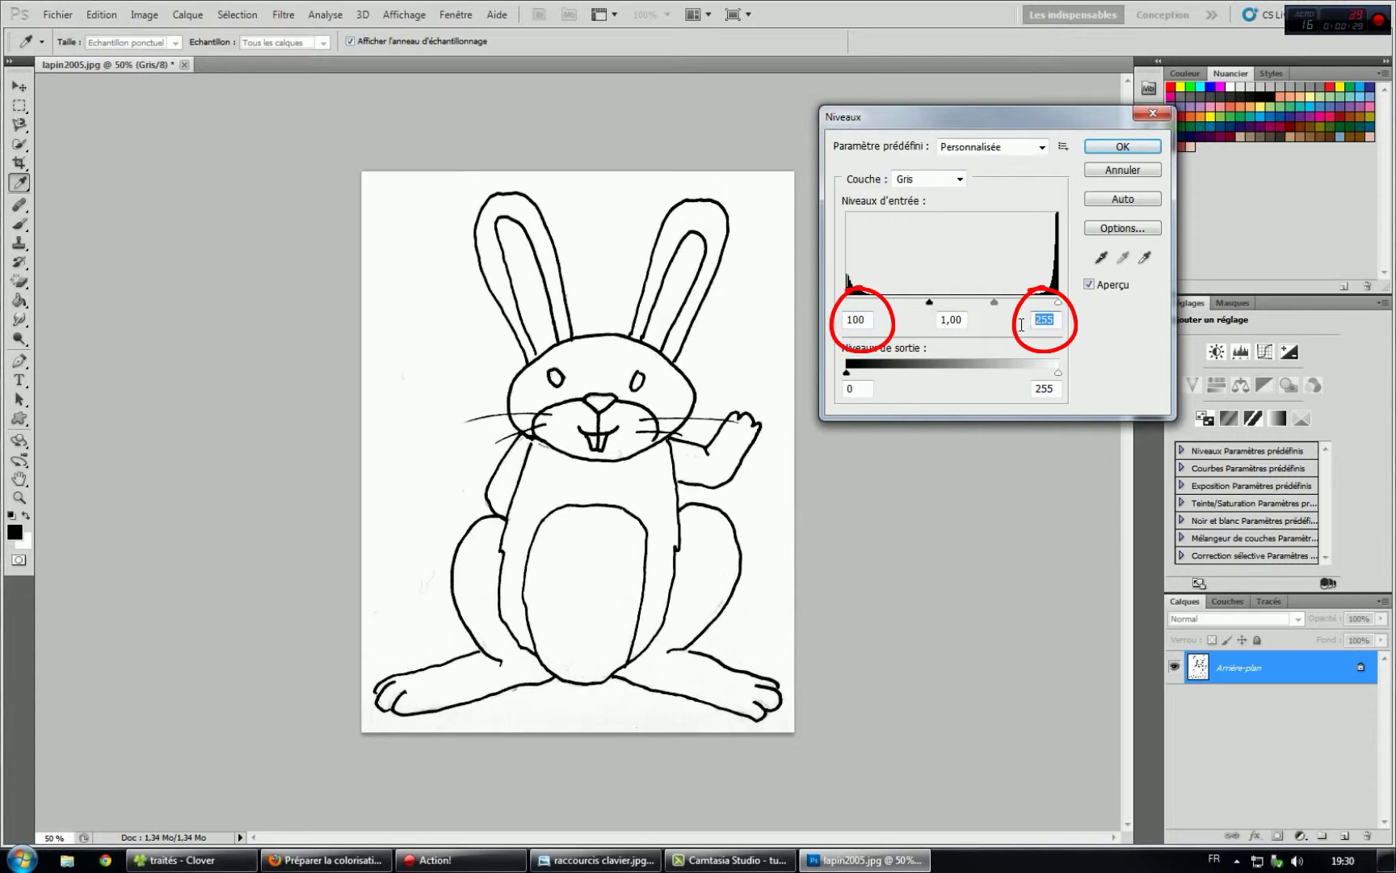
pyautogui.write('200')
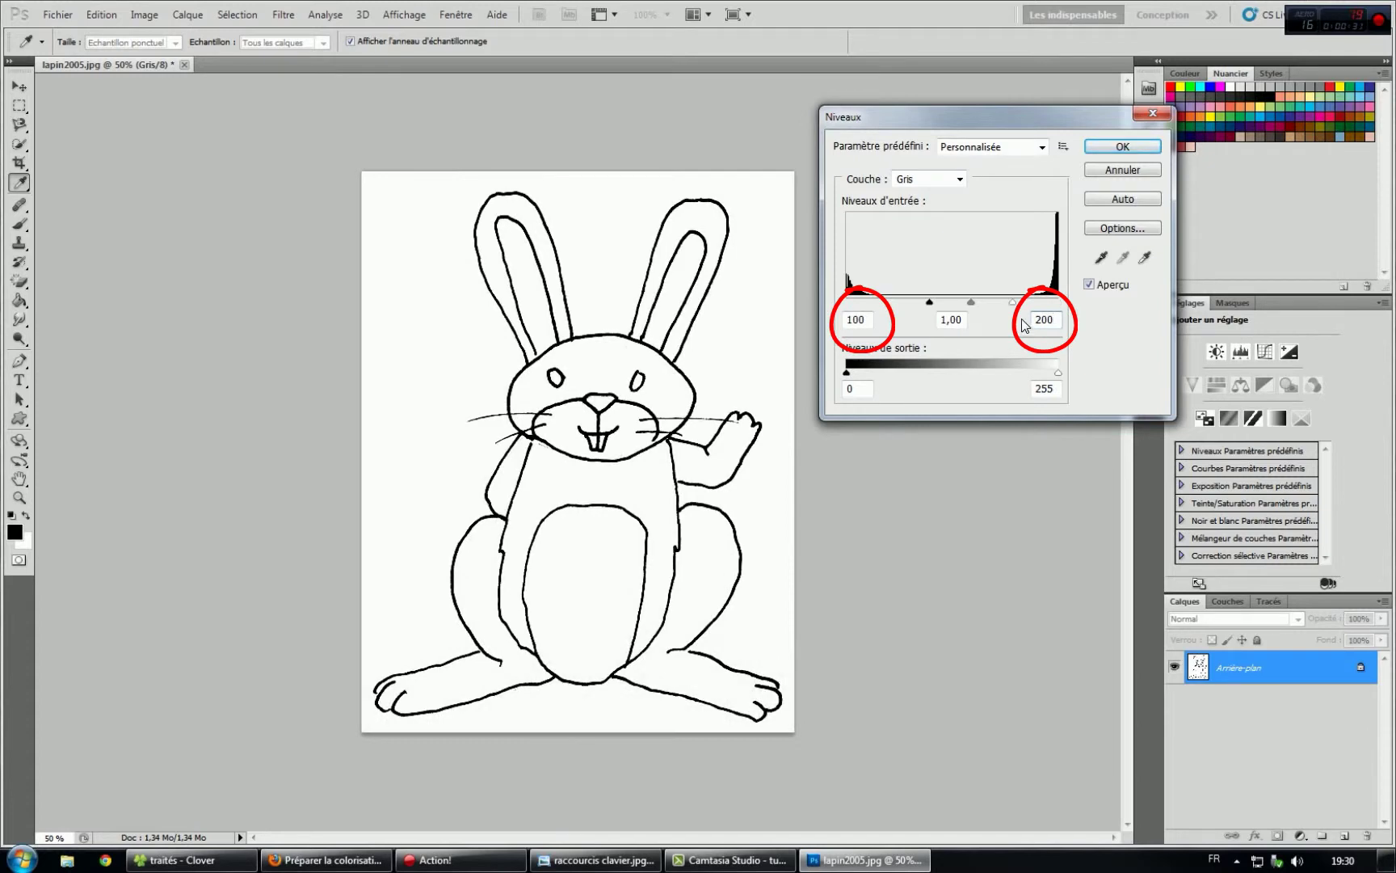
pyautogui.click(1112, 147)
# In the History panel, compare the Ouvrir state with the Niveaux state, ending on Niveaux
pyautogui.press('c')
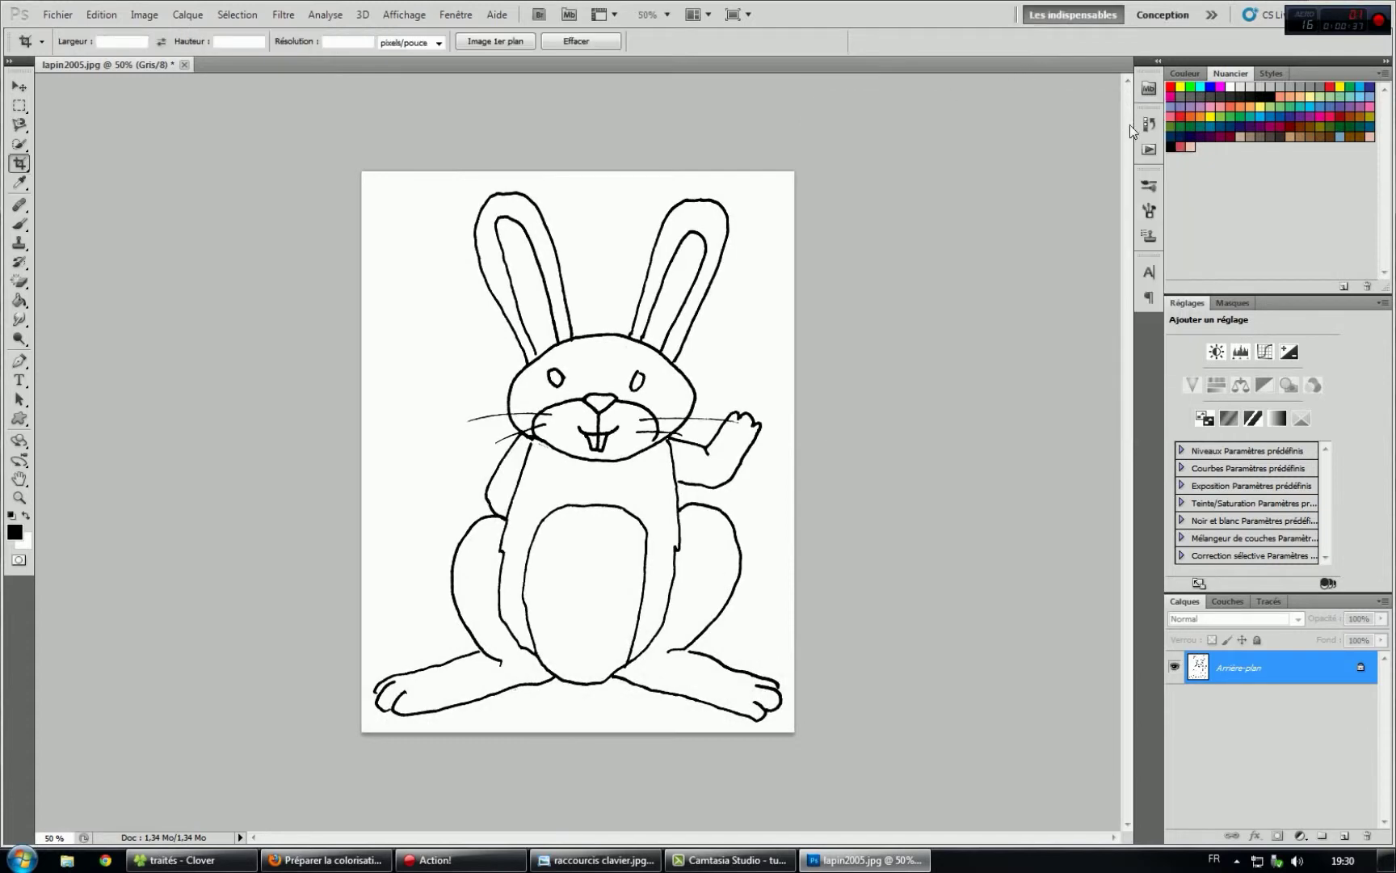
pyautogui.click(1148, 125)
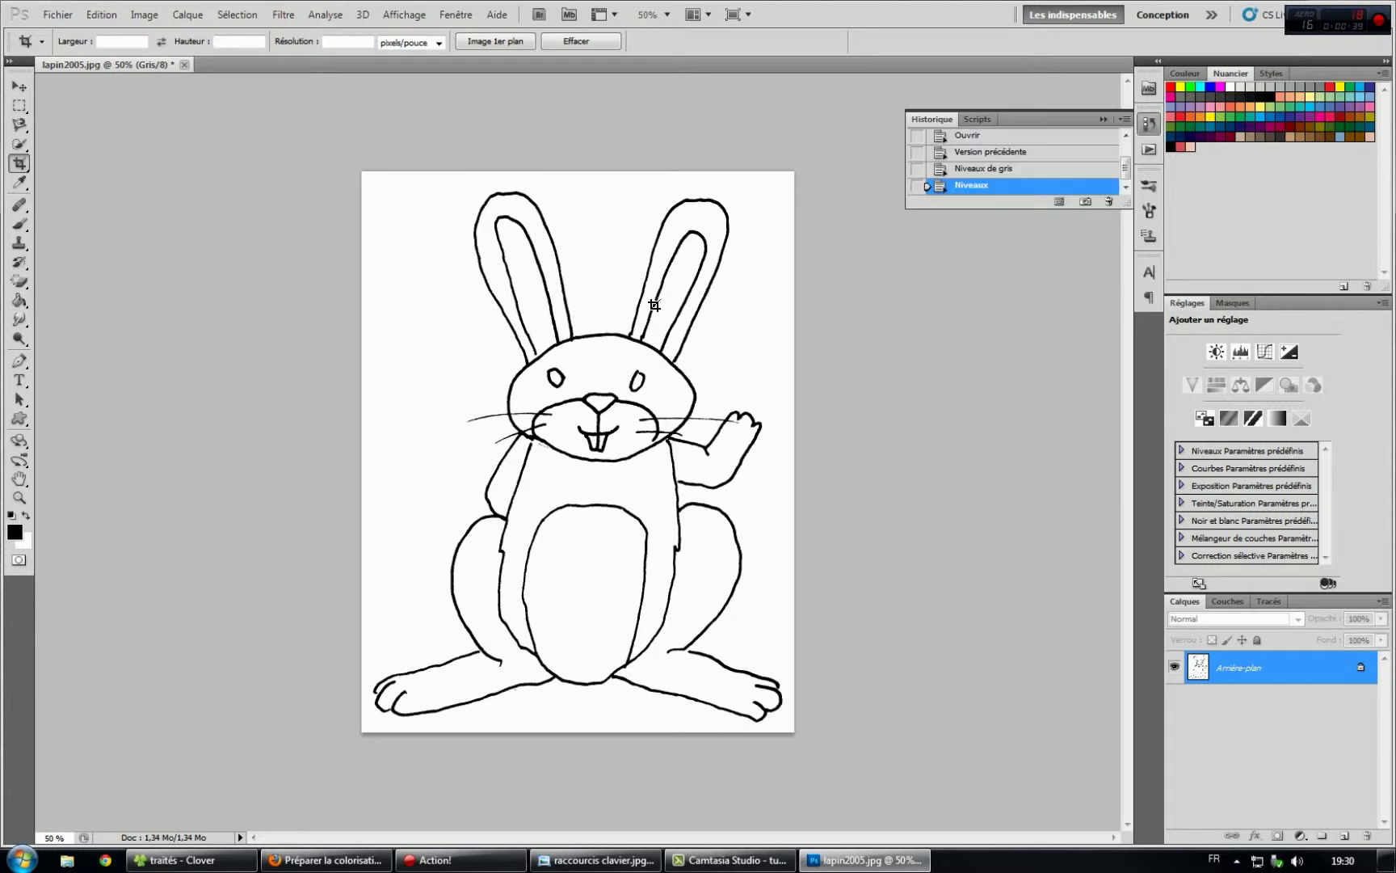
pyautogui.click(969, 135)
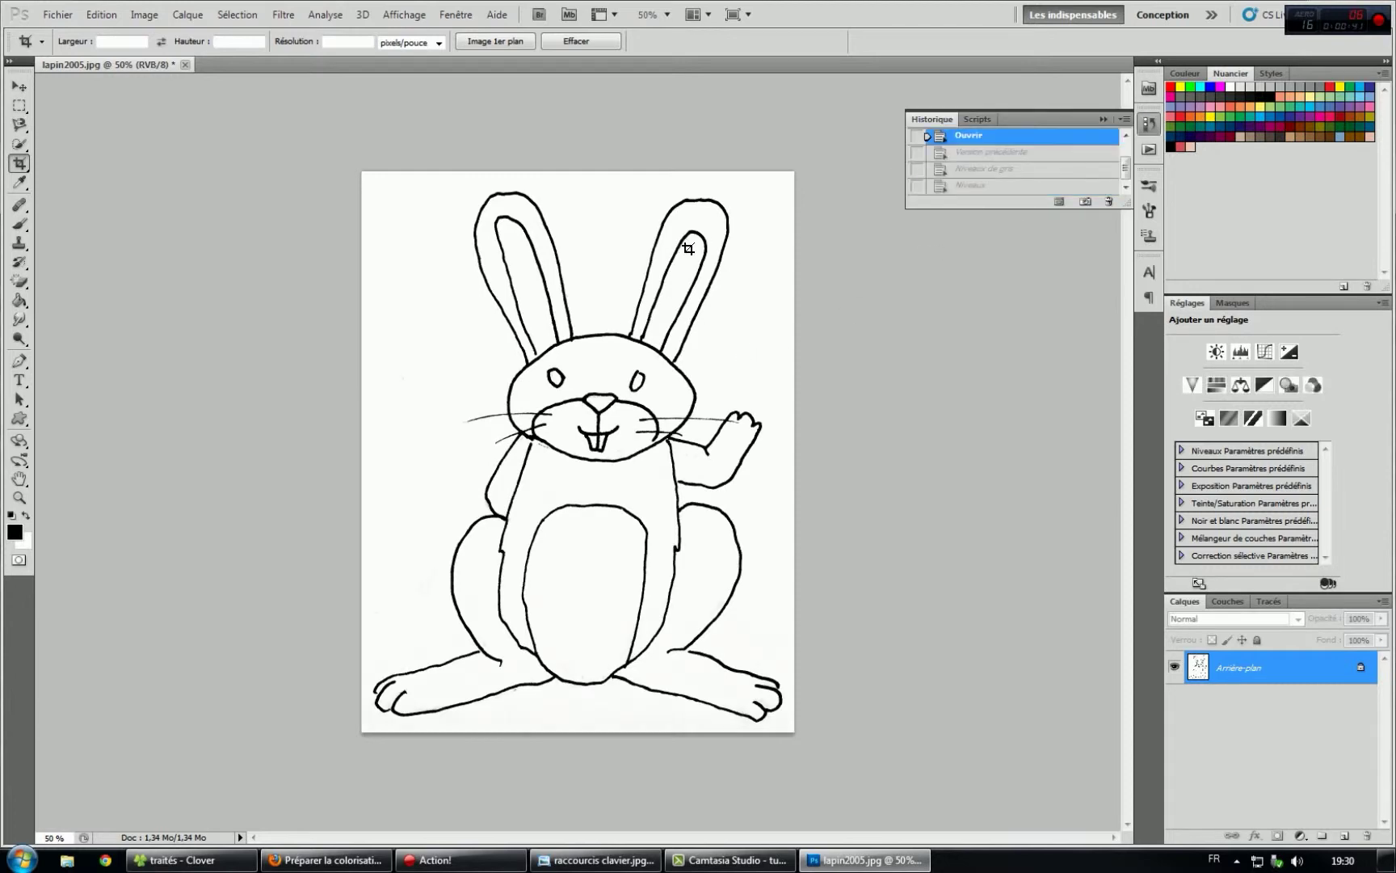
pyautogui.scroll(2, 655, 276)
pyautogui.scroll(2, 654, 276)
pyautogui.scroll(2, 654, 275)
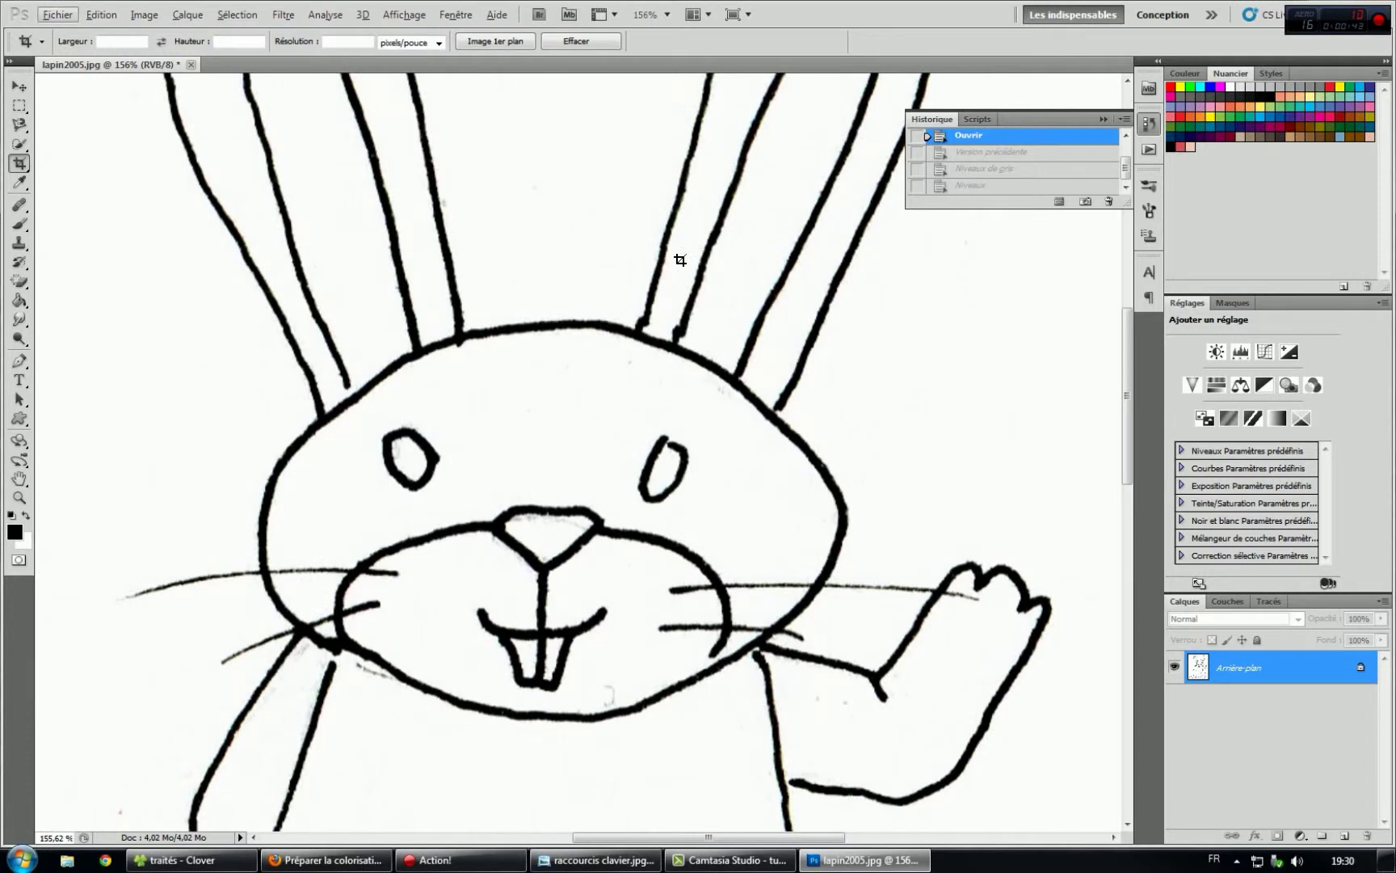
pyautogui.click(963, 186)
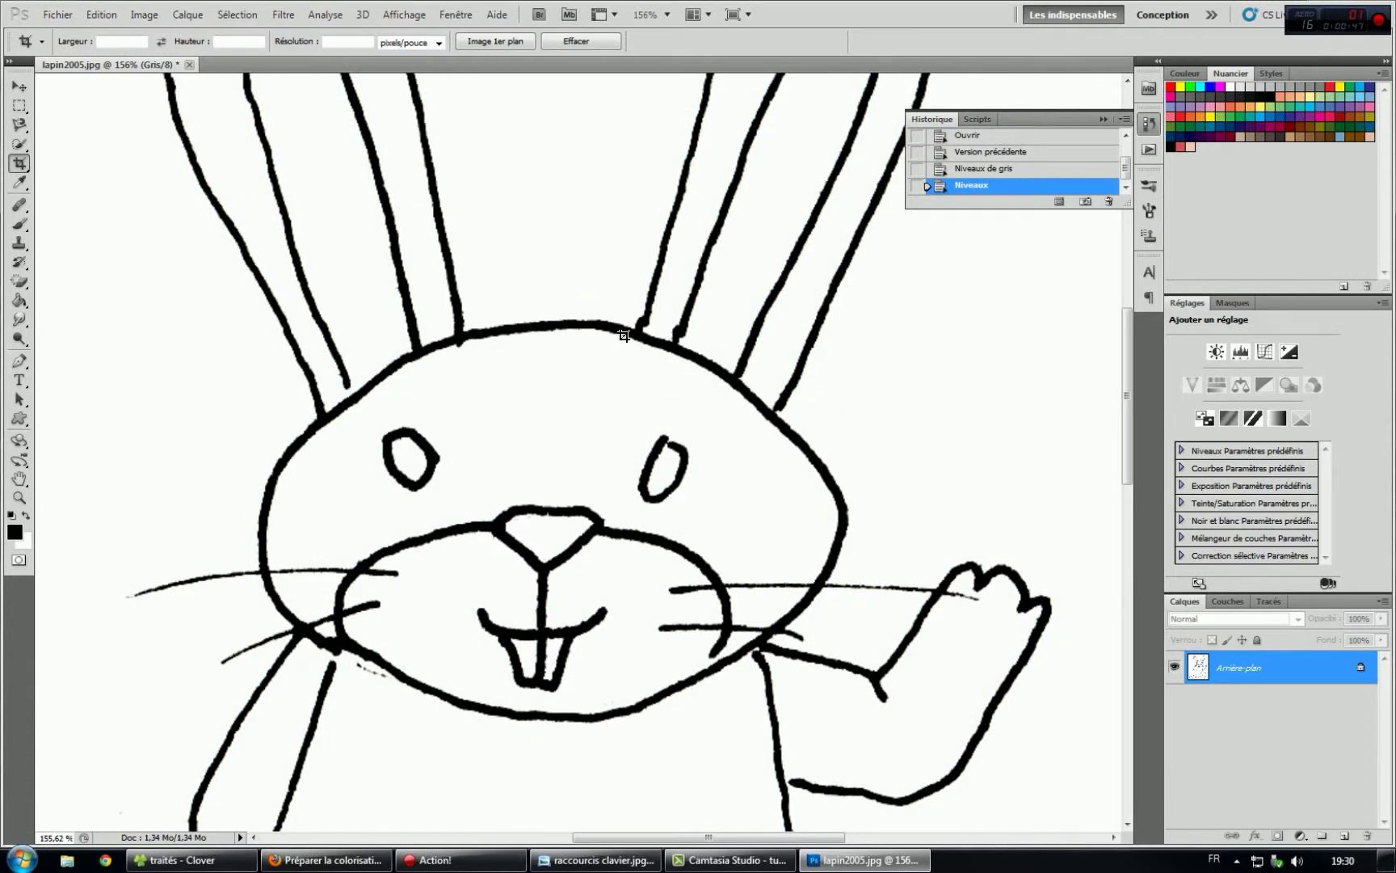
# Zoom back out on the levelled rabbit and show the Windows desktop
pyautogui.scroll(-1, 609, 321)
pyautogui.scroll(-2, 610, 321)
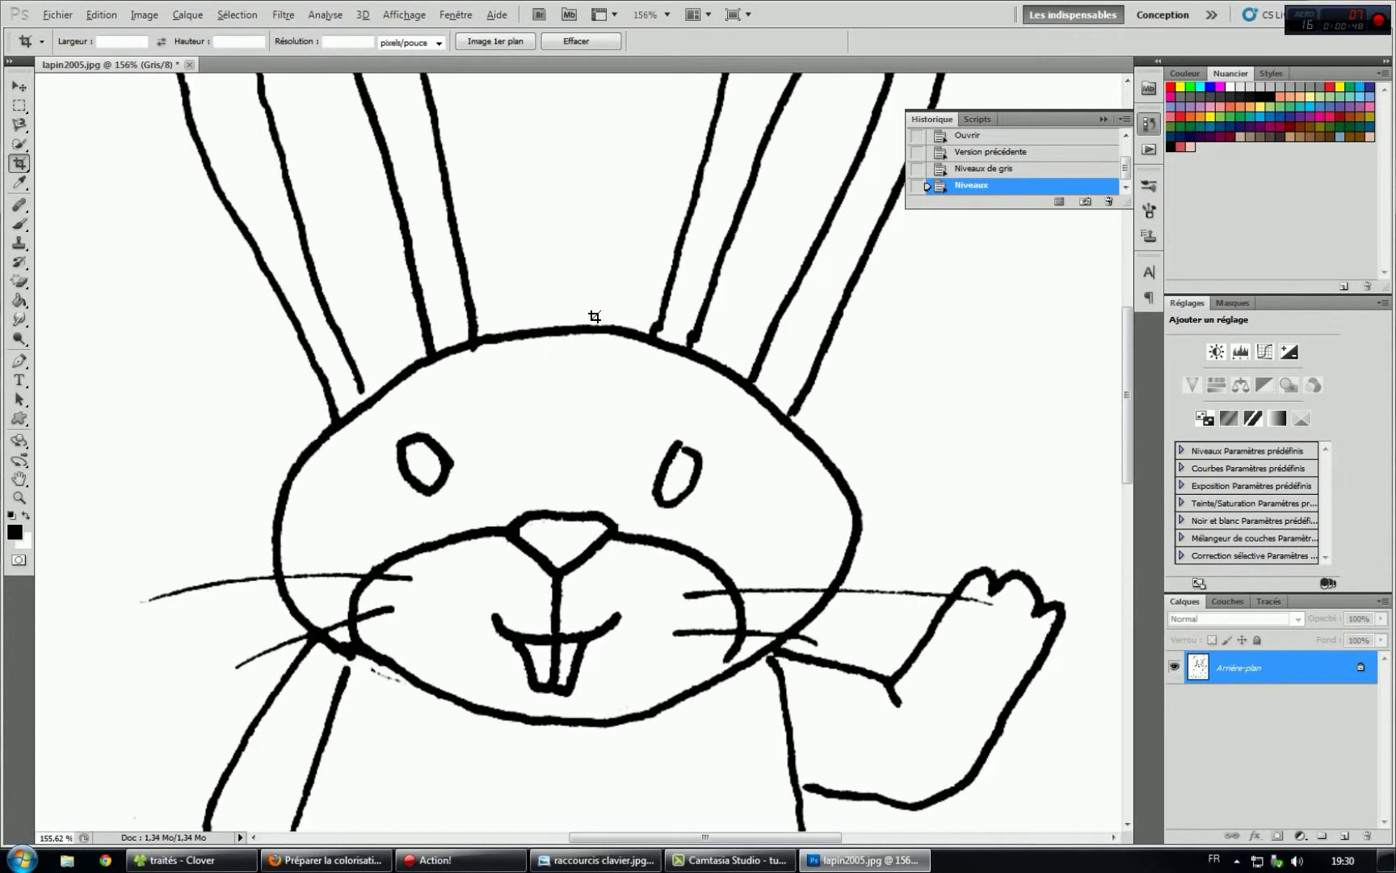
pyautogui.scroll(-1, 680, 322)
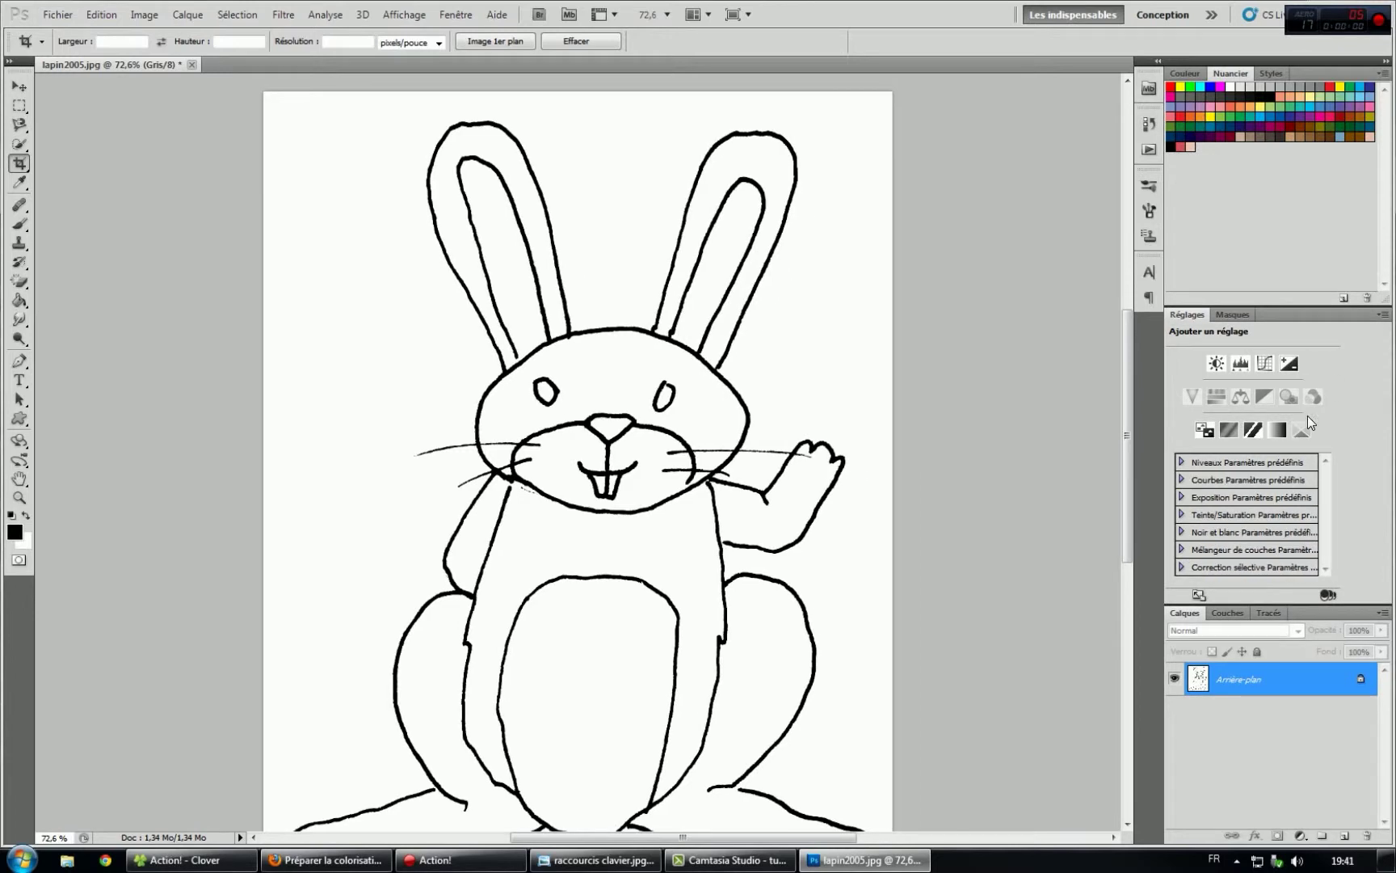
pyautogui.click(1385, 864)
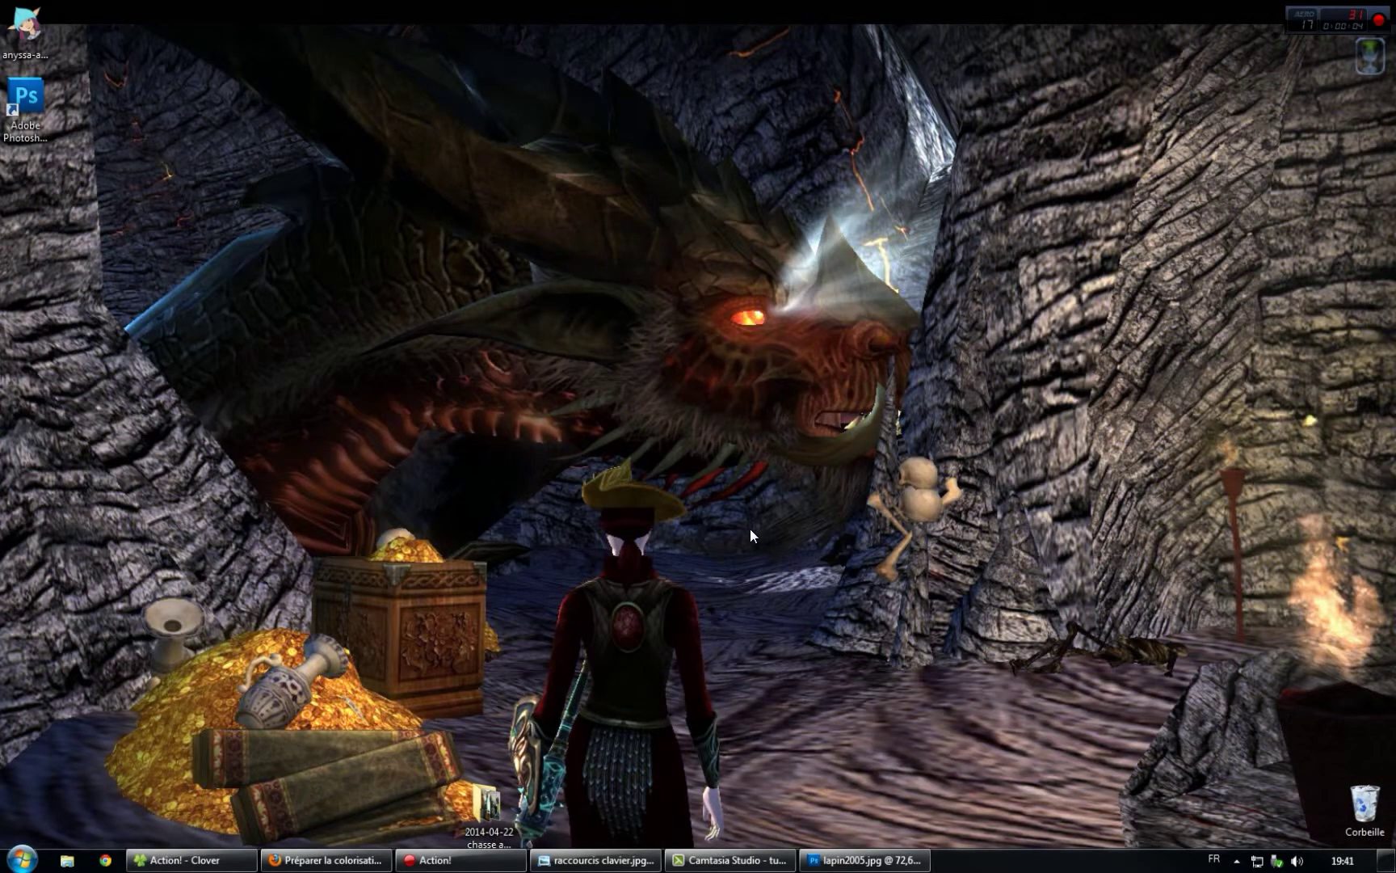